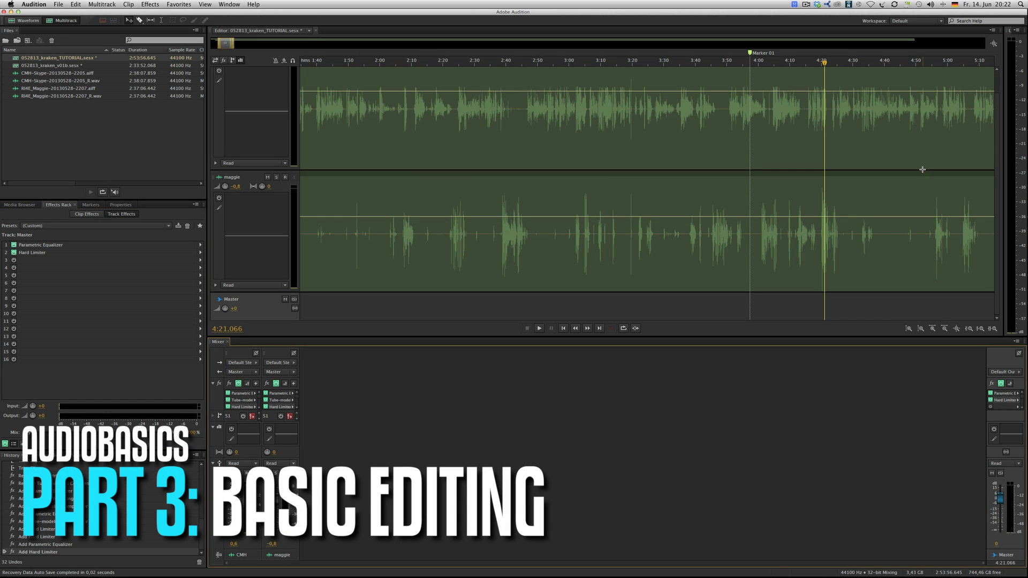
Split the maggie clip at 2:48.909 and trim the unwanted start off the later piece.
scroll(922, 169, left, 3)
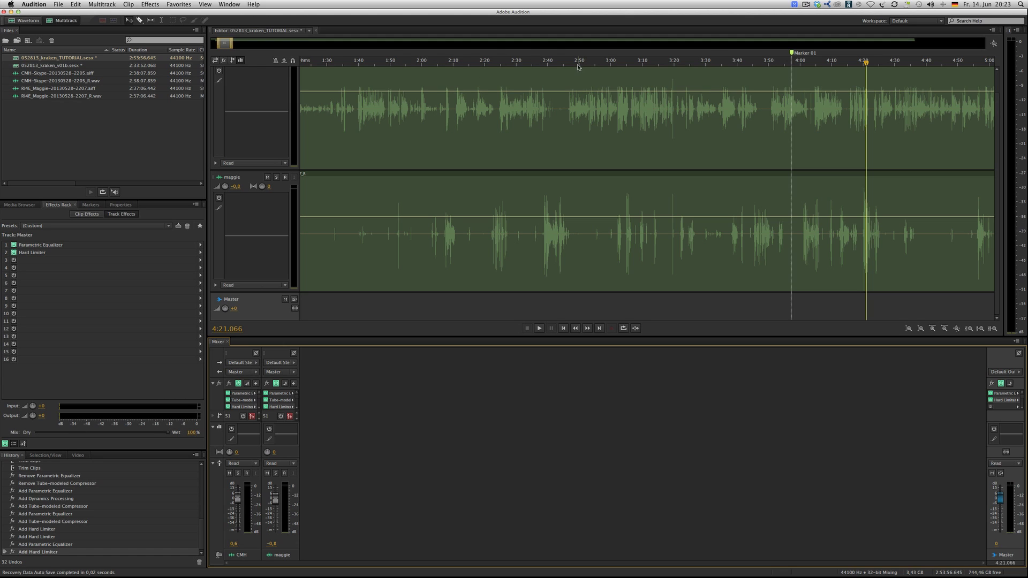
click(576, 63)
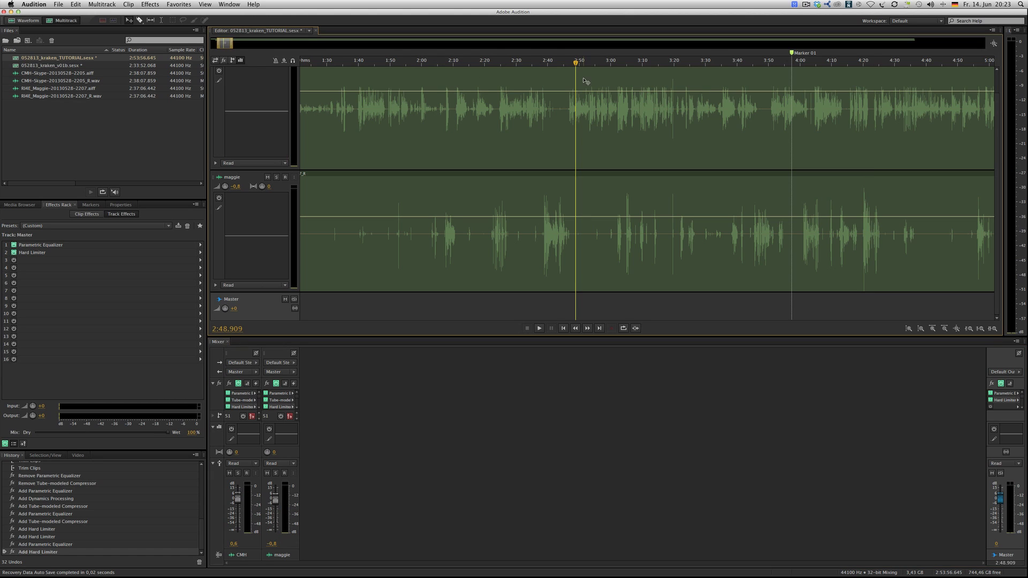
click(586, 273)
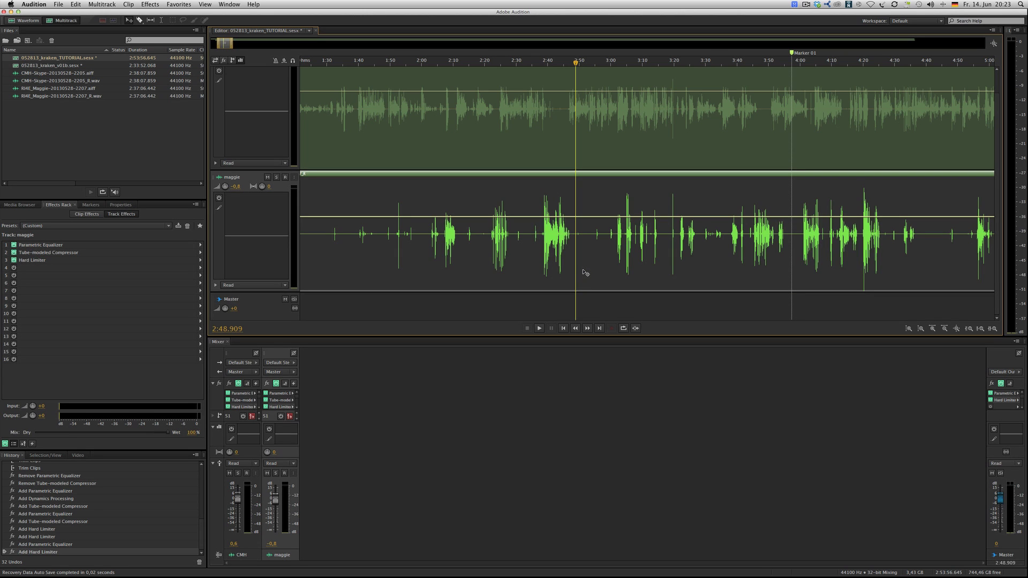
key(super+k)
click(585, 286)
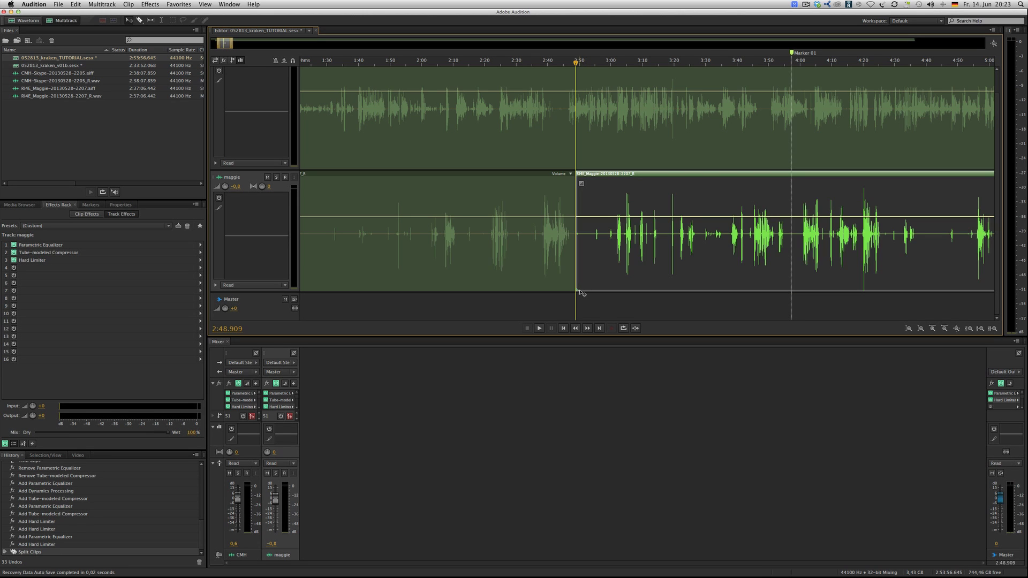
drag(577, 290, 570, 269)
Shorten and fade out the earlier maggie piece, and refine the gap up to about 2:57.751.
click(573, 290)
drag(567, 185, 619, 187)
click(604, 62)
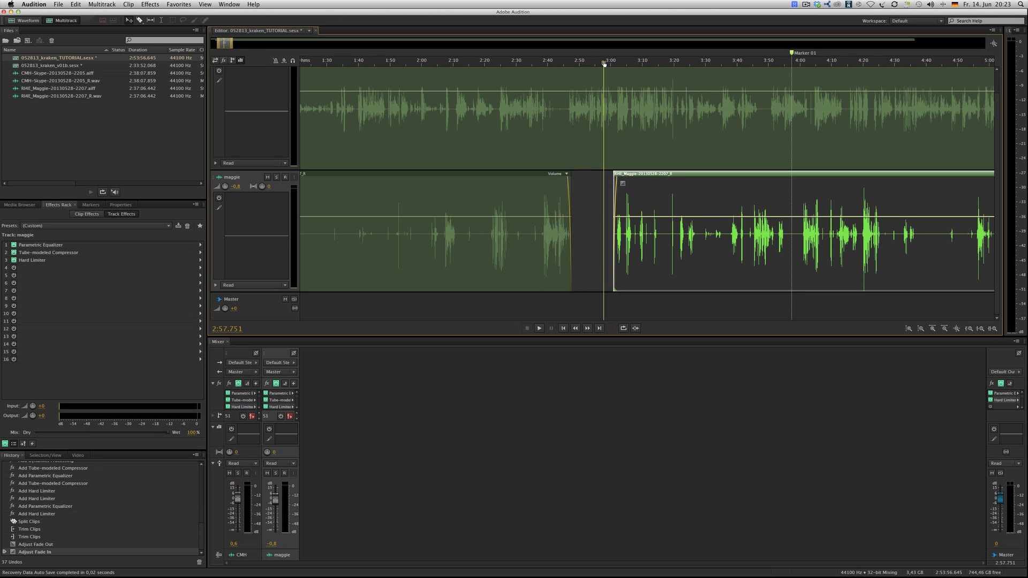
key(=)
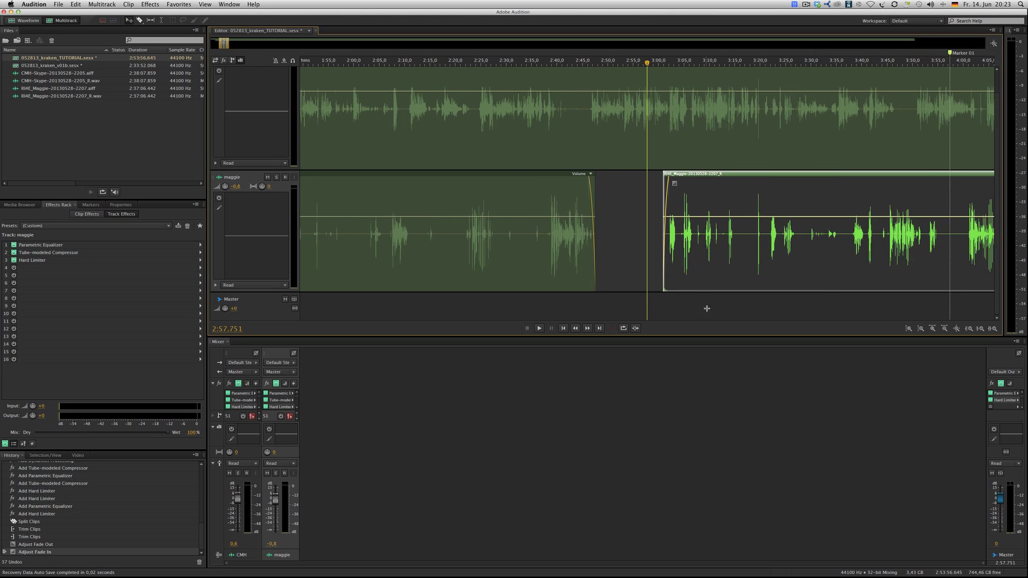
drag(667, 290, 678, 183)
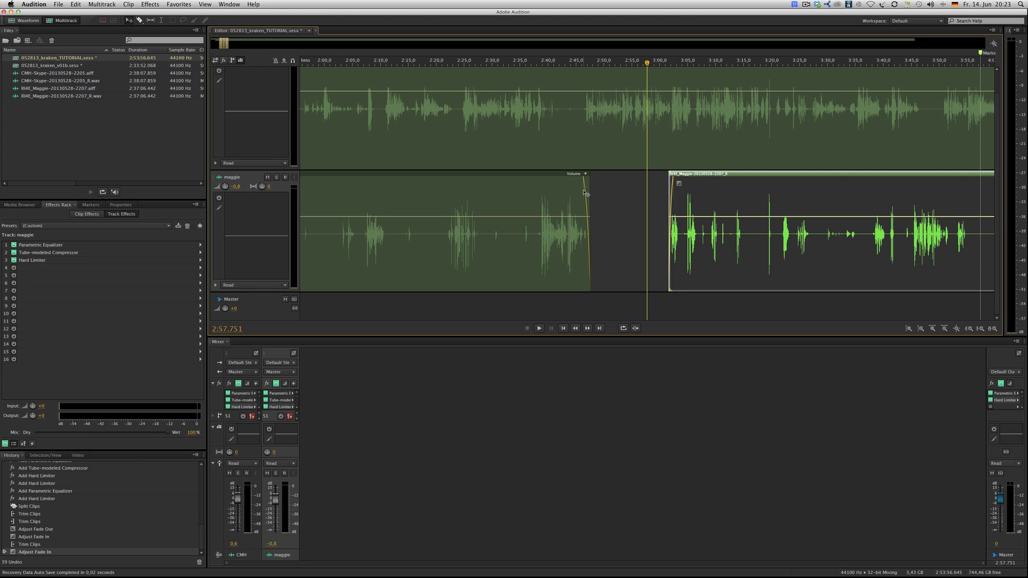
mouse_move(586, 193)
mouse_down()
mouse_move(587, 181)
mouse_move(579, 184)
mouse_up()
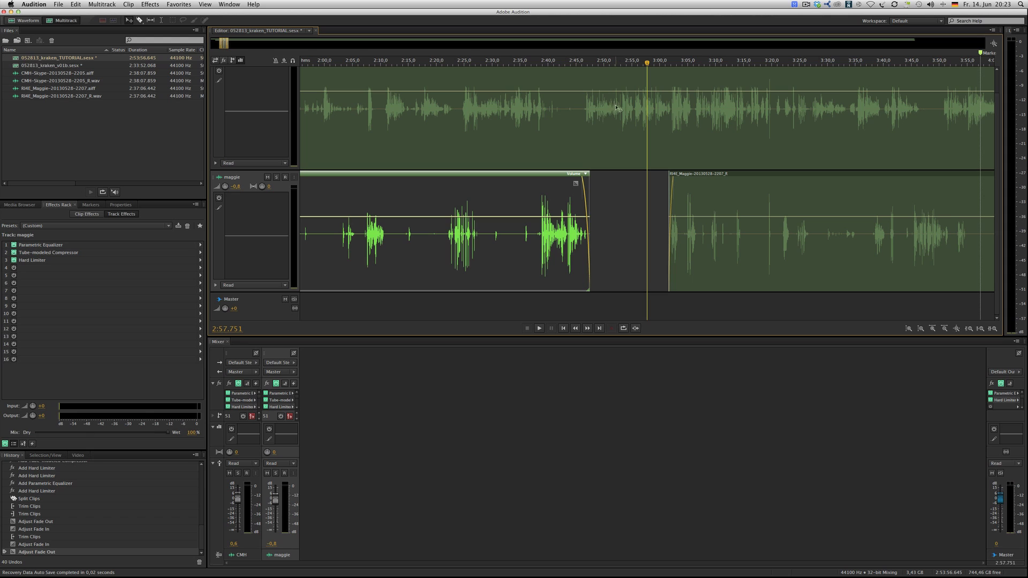
click(568, 63)
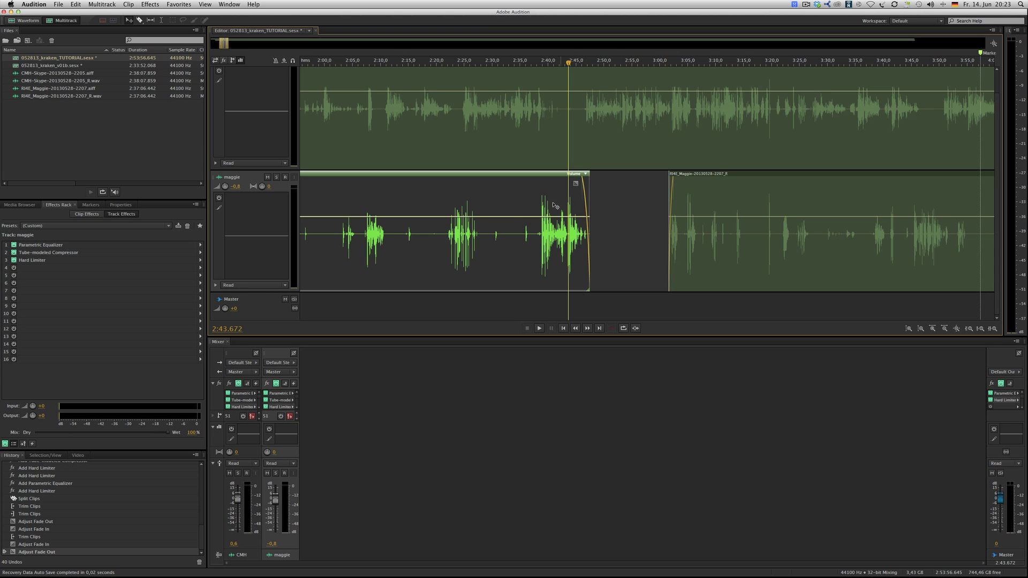
Split the maggie clip at 2:29.518, trim the noisy start off the new piece and fade it in.
click(489, 62)
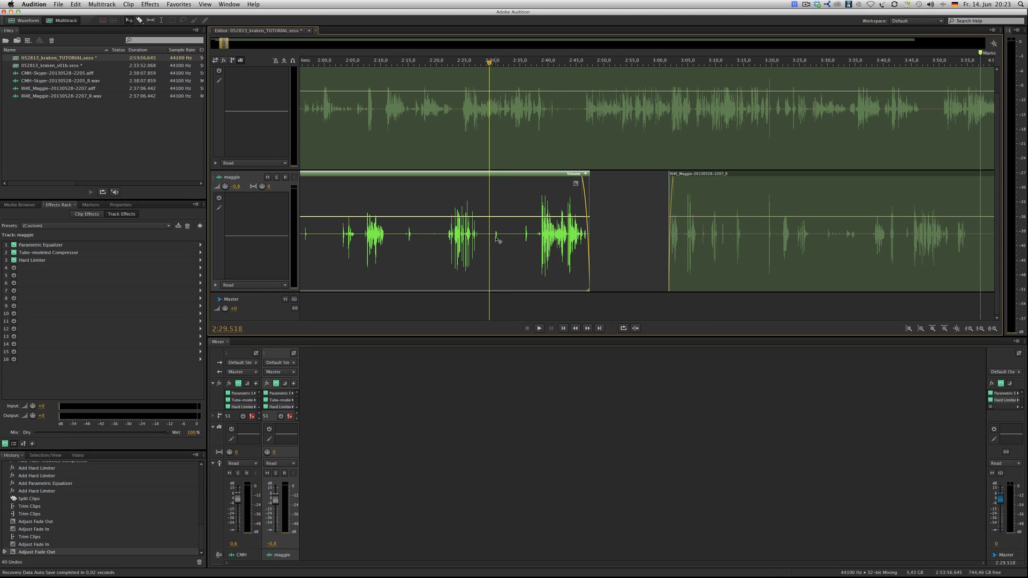
key(super+k)
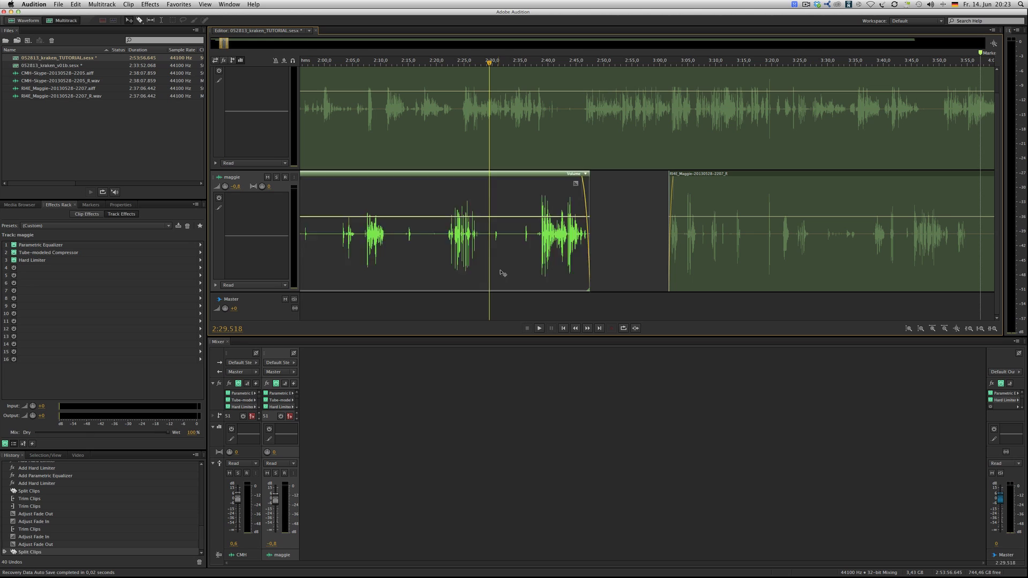
click(501, 275)
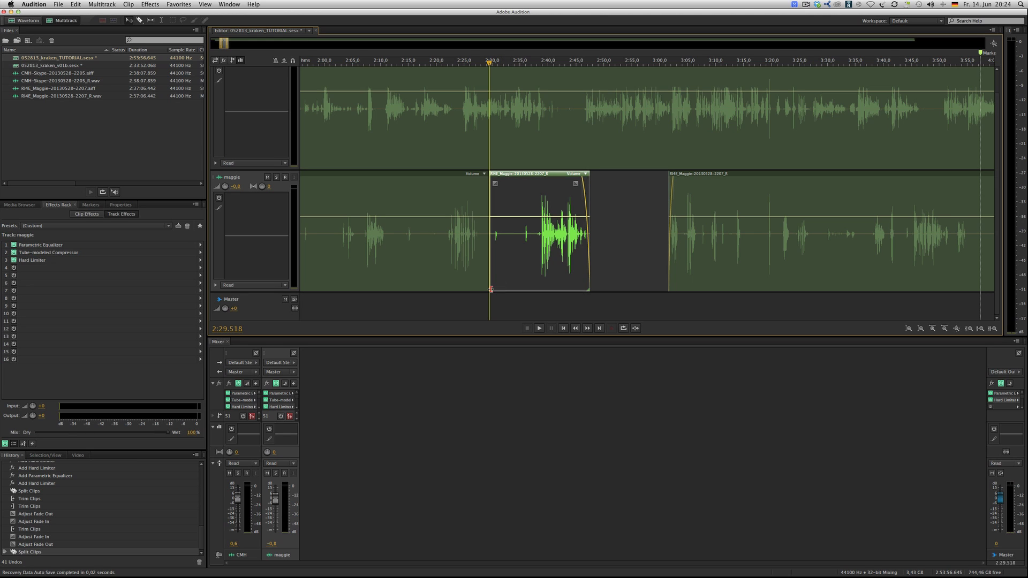
drag(490, 289, 538, 273)
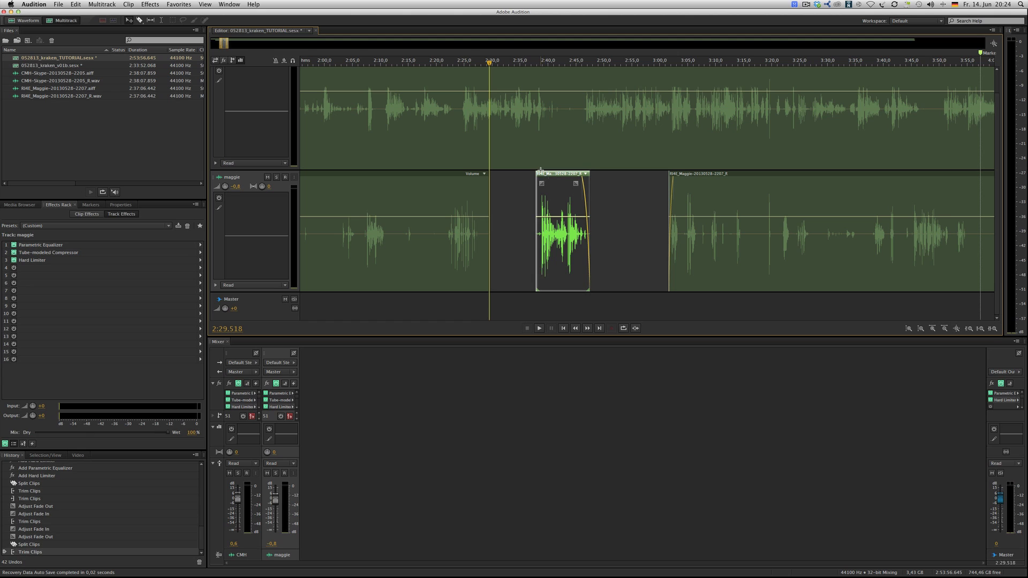
drag(542, 183, 544, 184)
Shorten the end of the earlier maggie piece and fade it out.
click(486, 225)
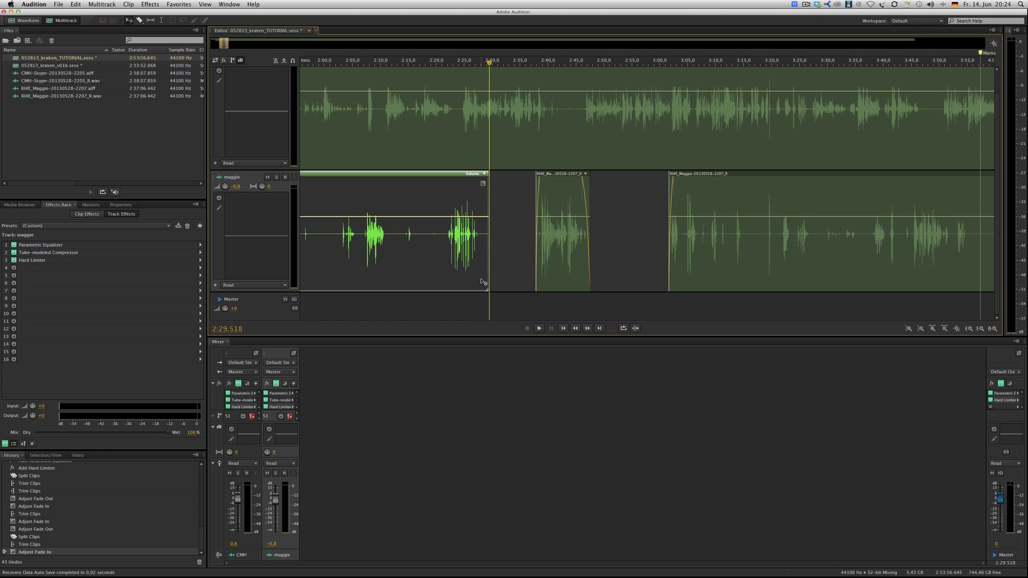
drag(485, 289, 482, 289)
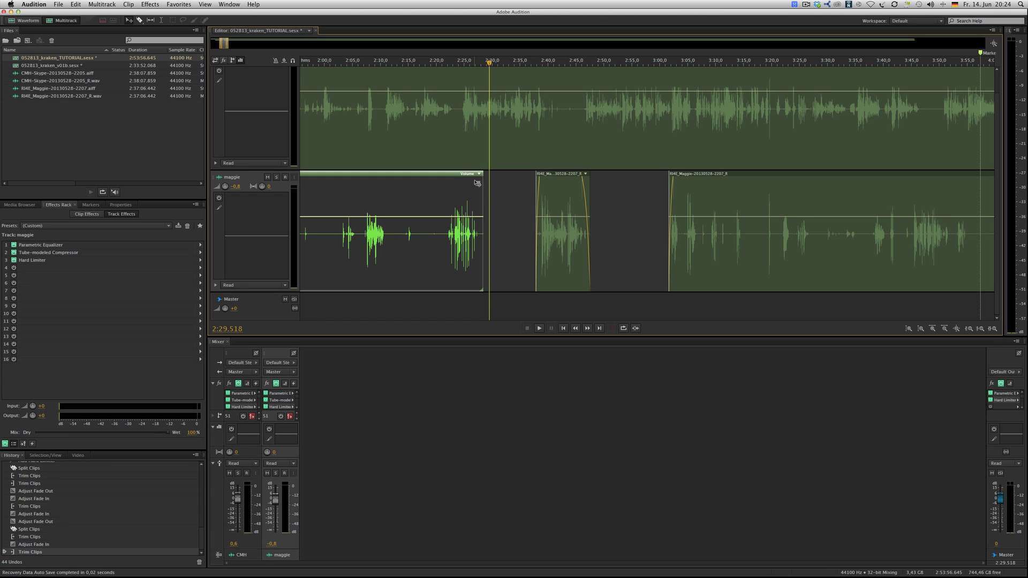
drag(481, 183, 473, 184)
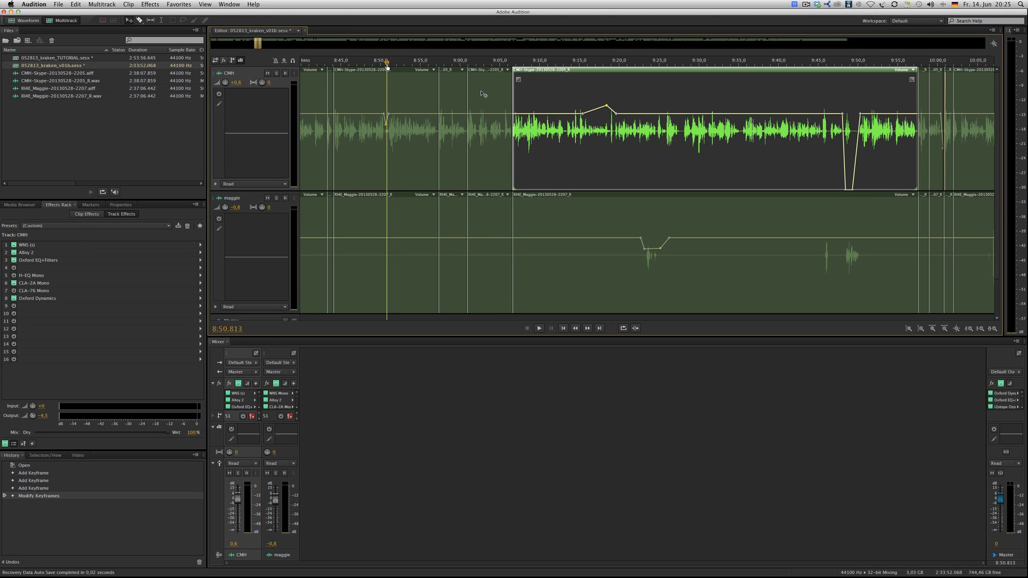
key(space)
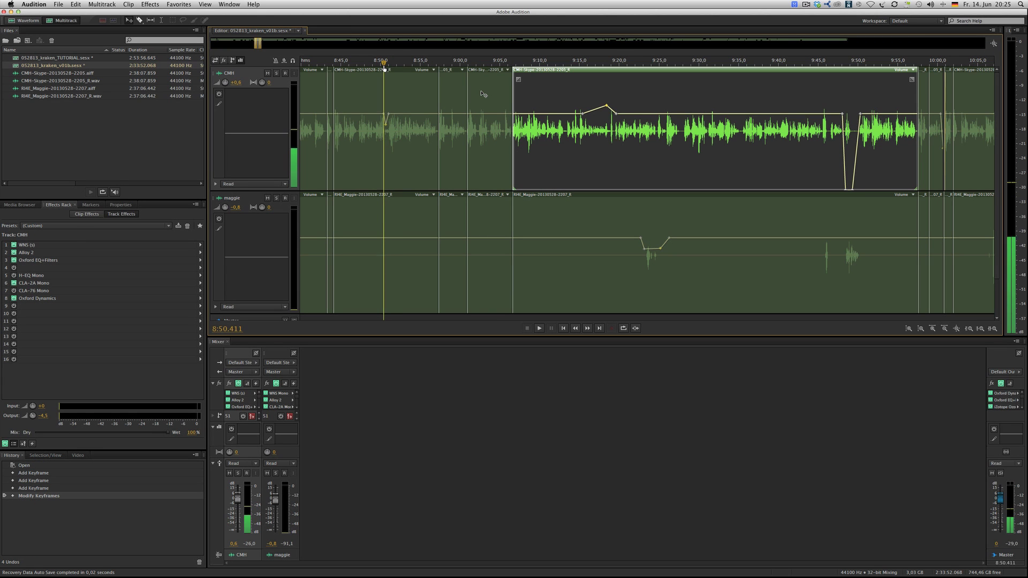
key(space)
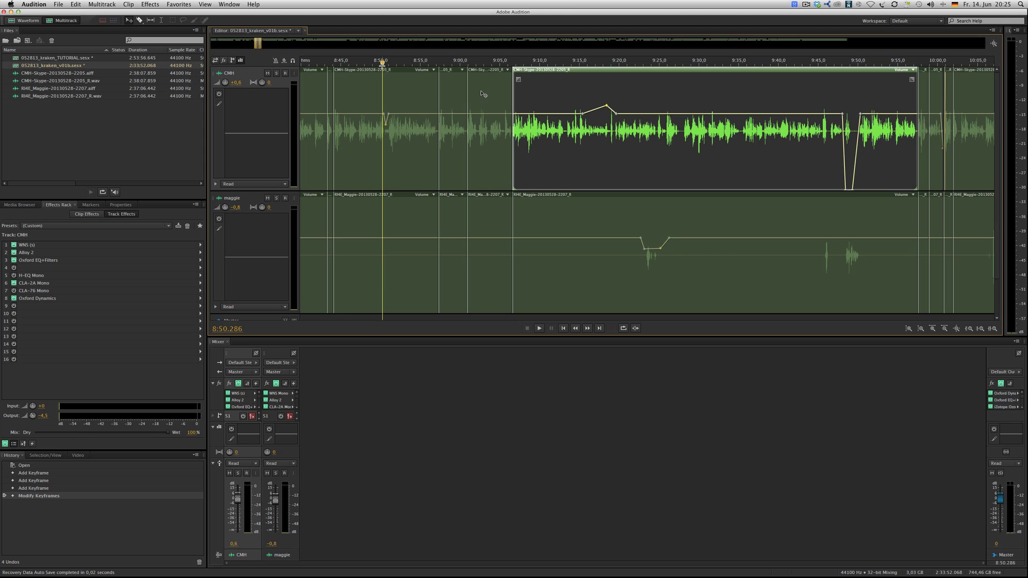
key(equal)
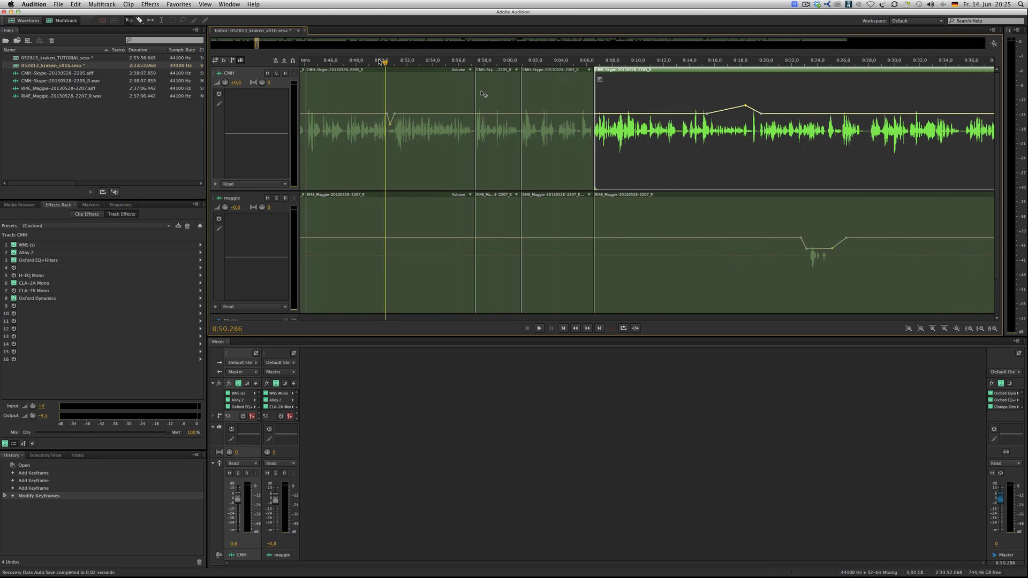
click(375, 61)
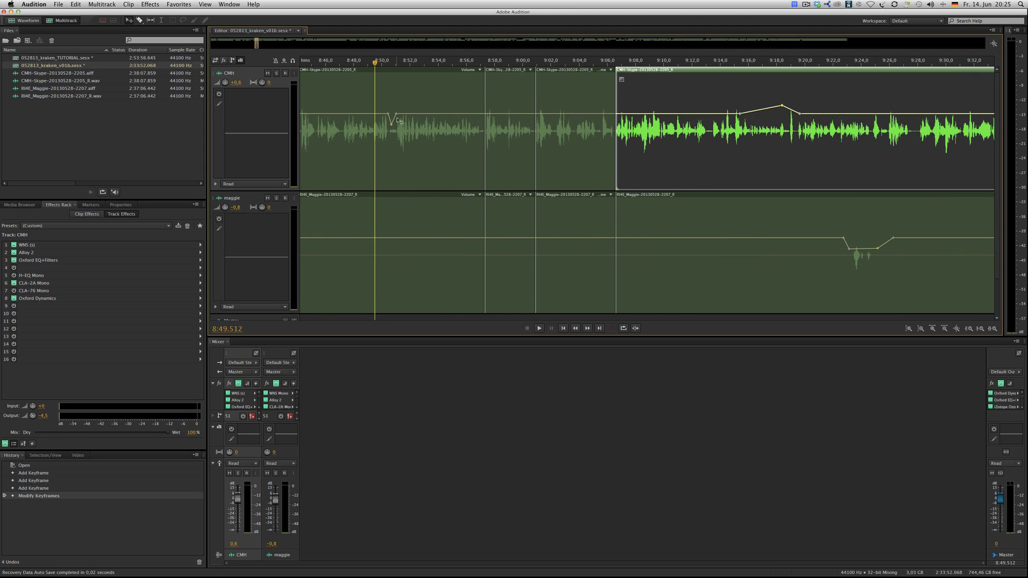
key(space)
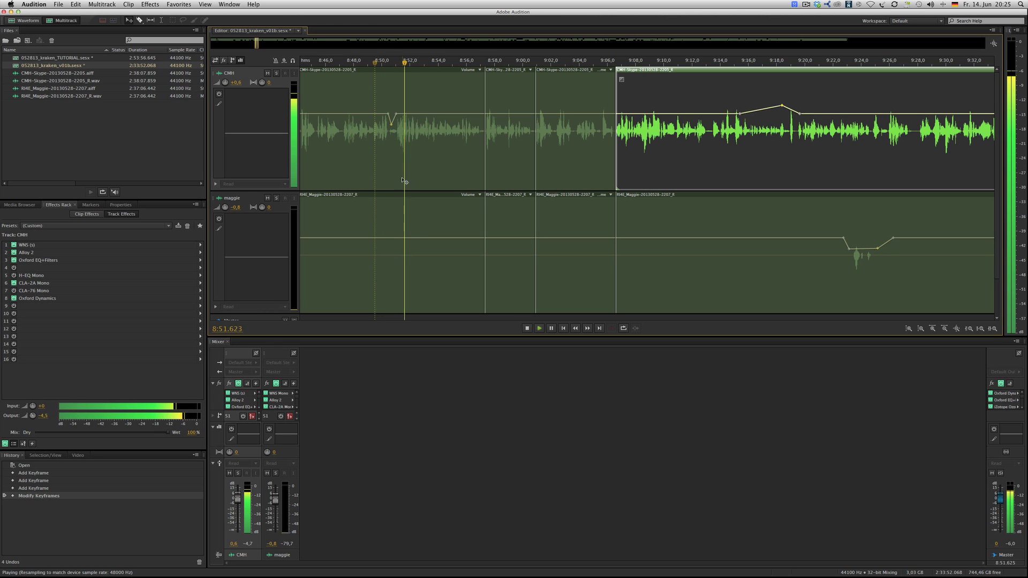
key(space)
drag(393, 129, 393, 113)
key(space)
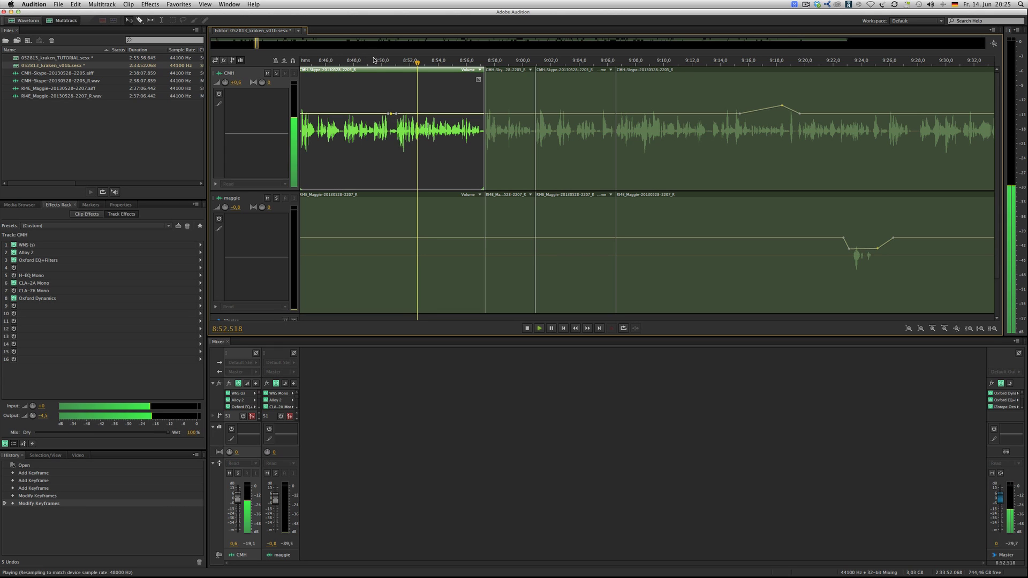
key(space)
click(372, 60)
key(space)
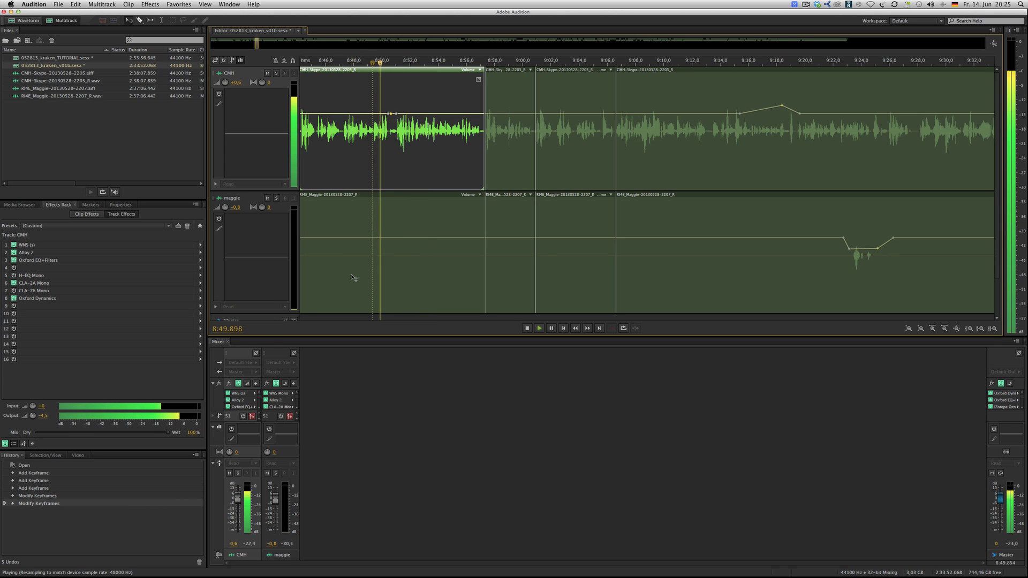
key(space)
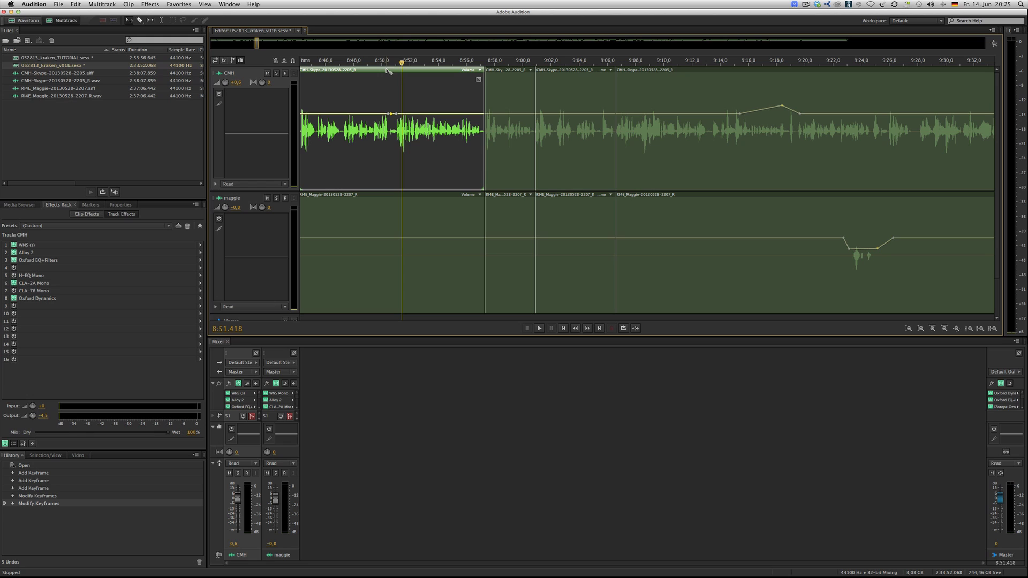
drag(392, 115, 396, 133)
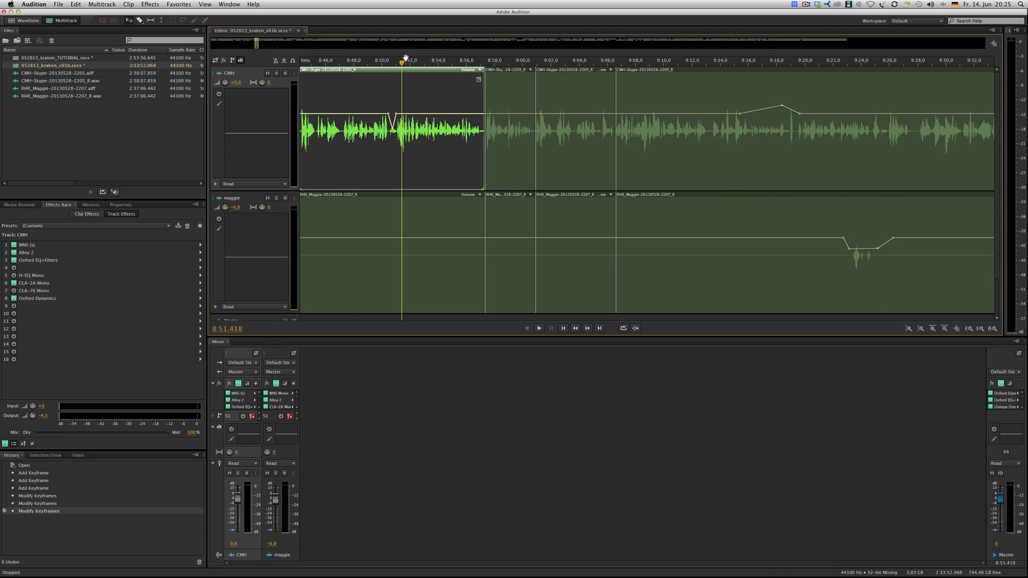
scroll(405, 58, up, 1)
scroll(405, 58, right, 8)
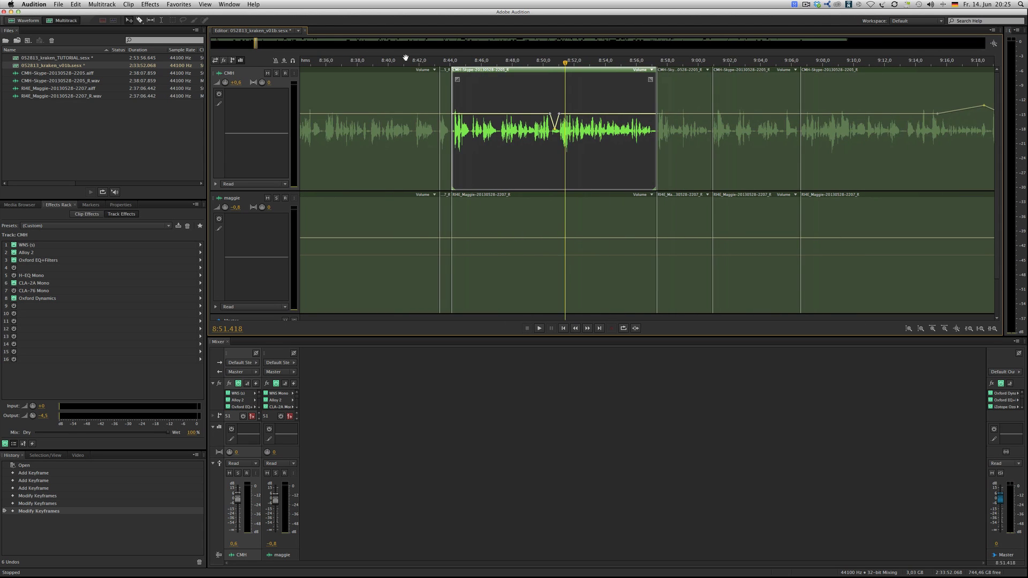
scroll(406, 57, right, 12)
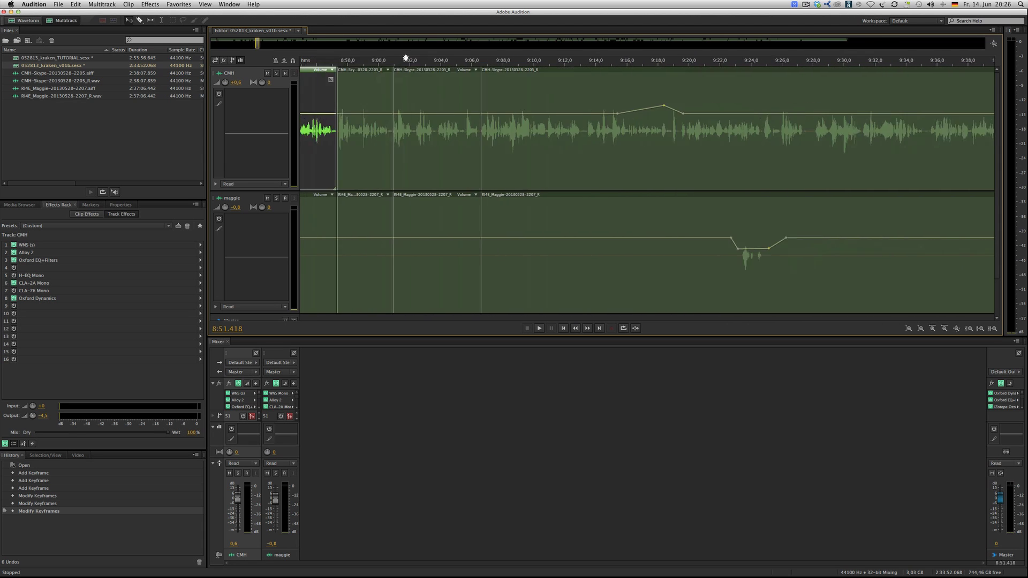
scroll(405, 58, right, 9)
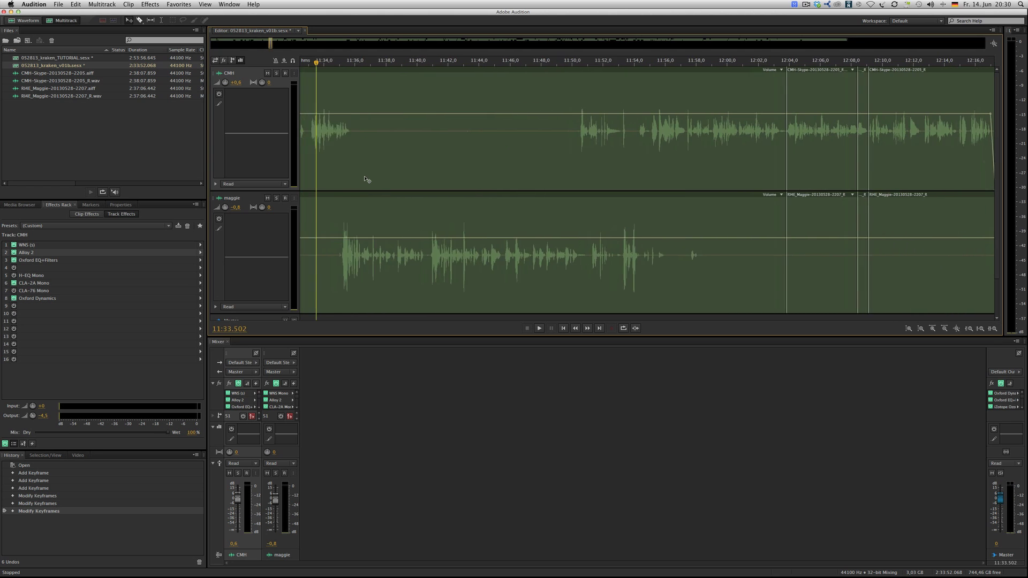
scroll(364, 180, right, 5)
scroll(364, 180, right, 6)
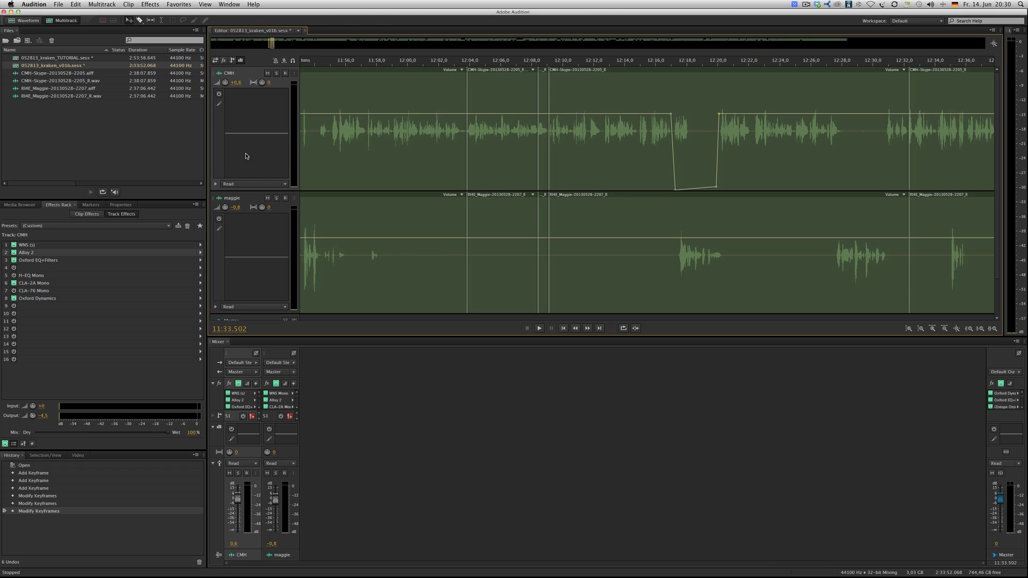
Open the kraken_TUTORIAL session and park the playhead around 5:08 on the timeline.
double_click(63, 58)
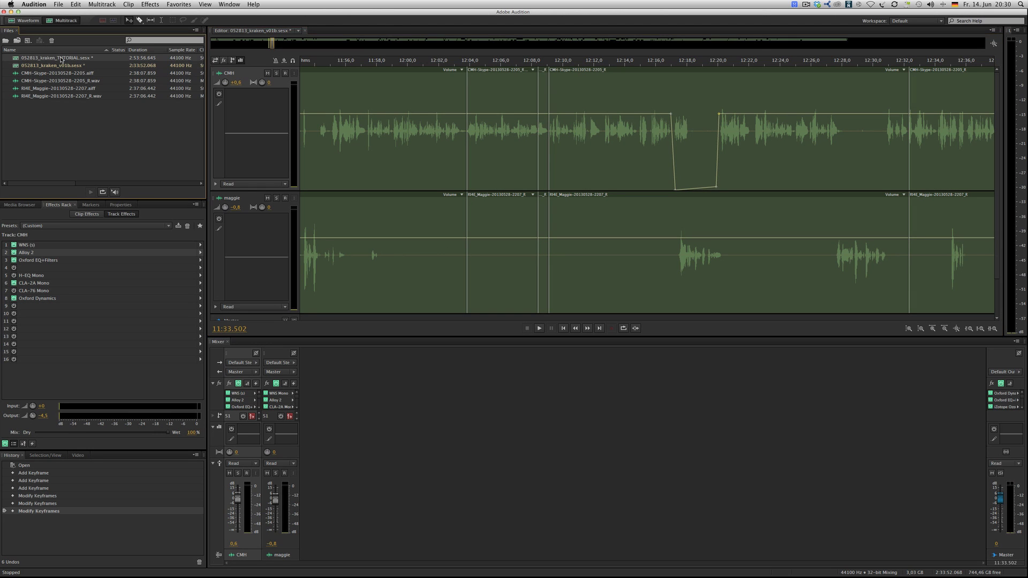
scroll(562, 112, right, 8)
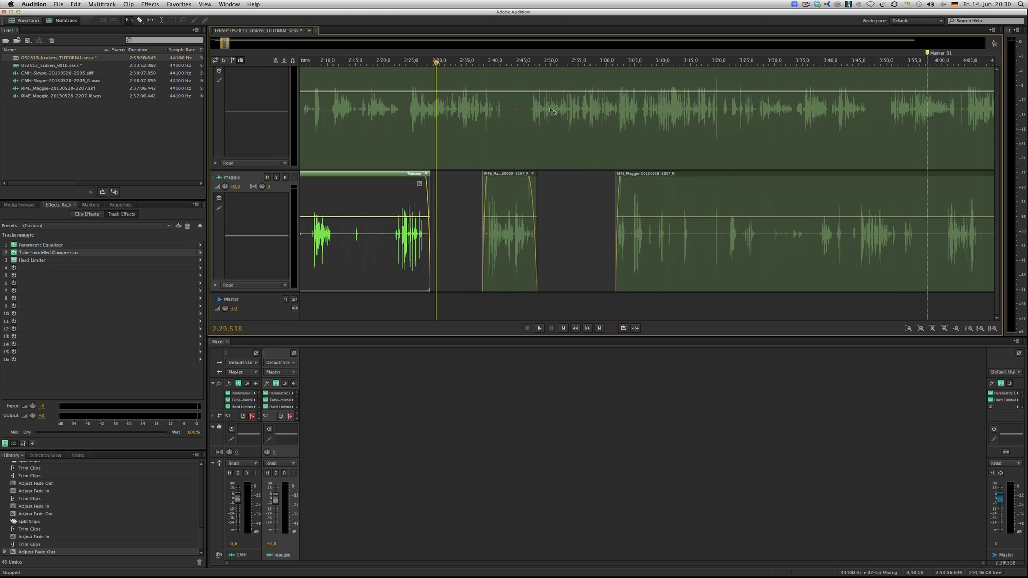
scroll(558, 118, right, 5)
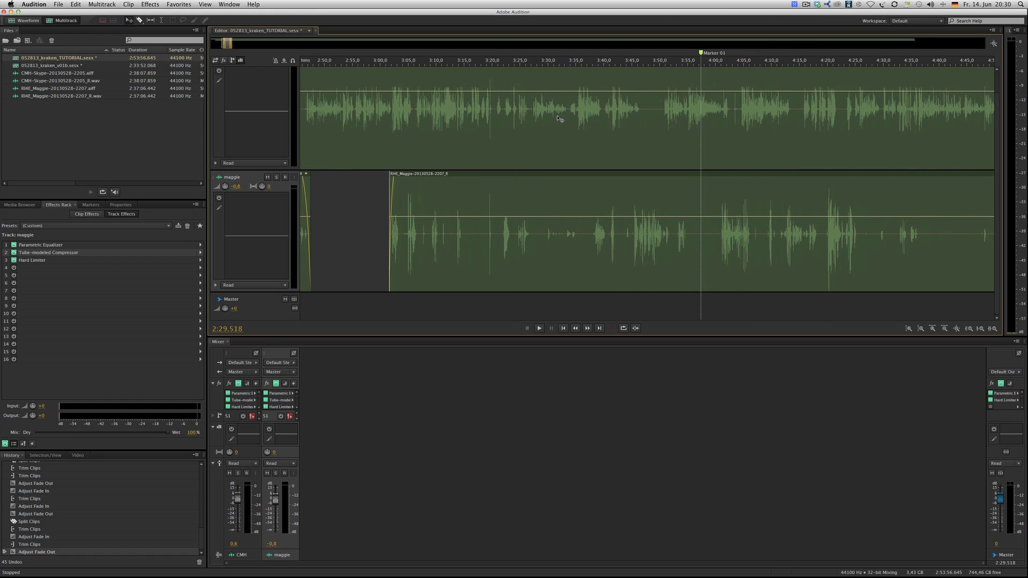
scroll(558, 119, right, 8)
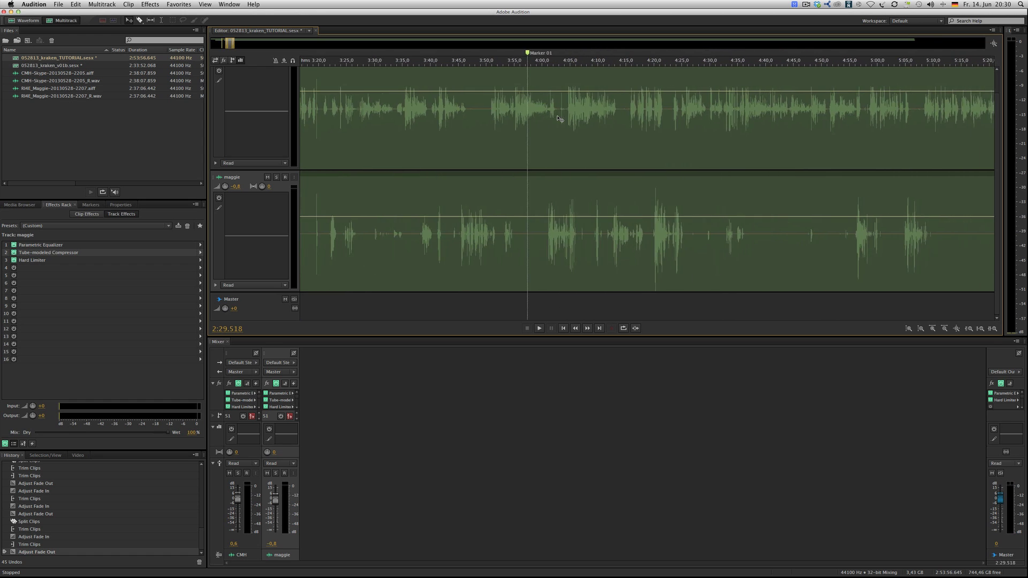
scroll(559, 118, right, 3)
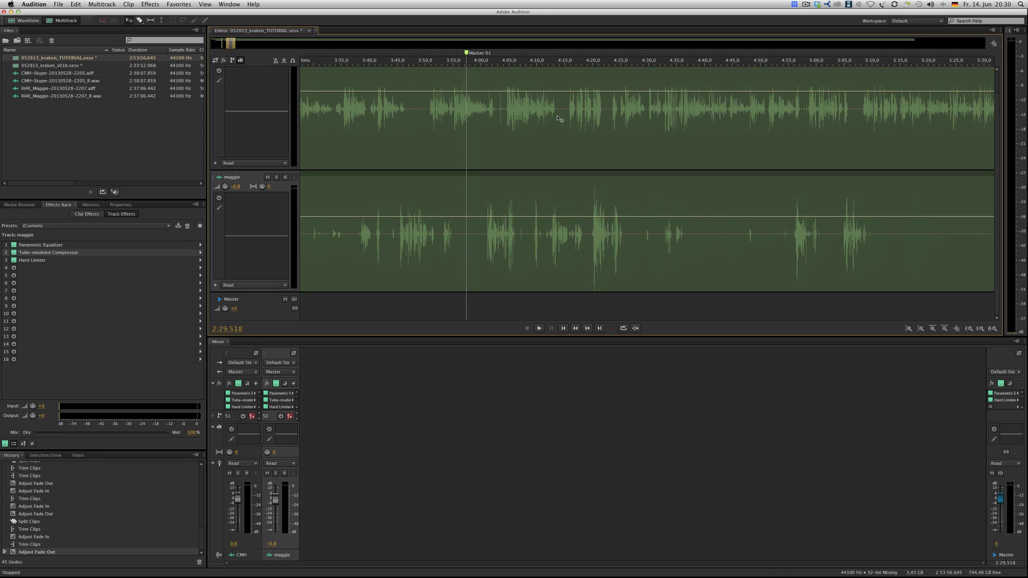
scroll(558, 119, right, 6)
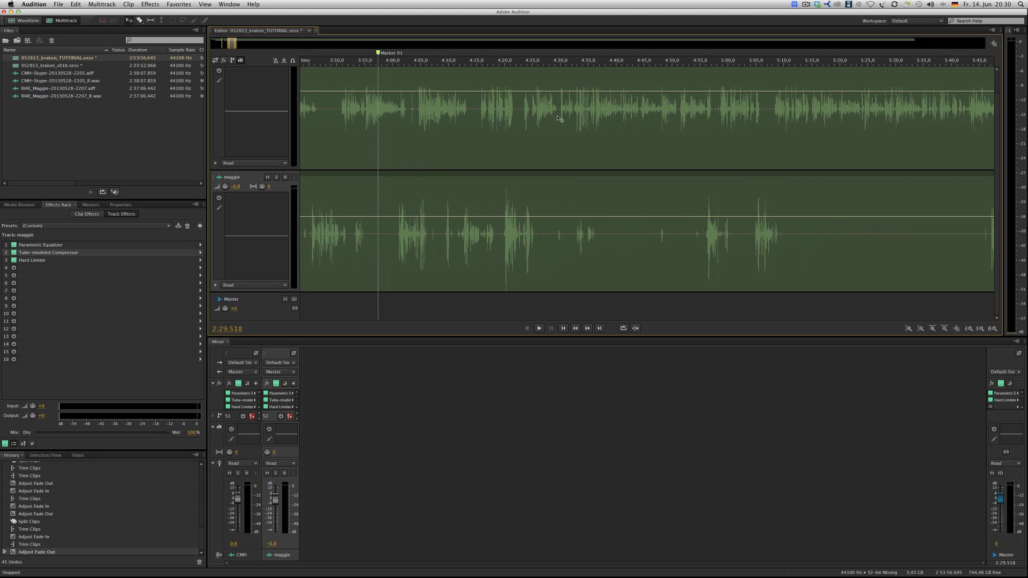
scroll(558, 118, right, 4)
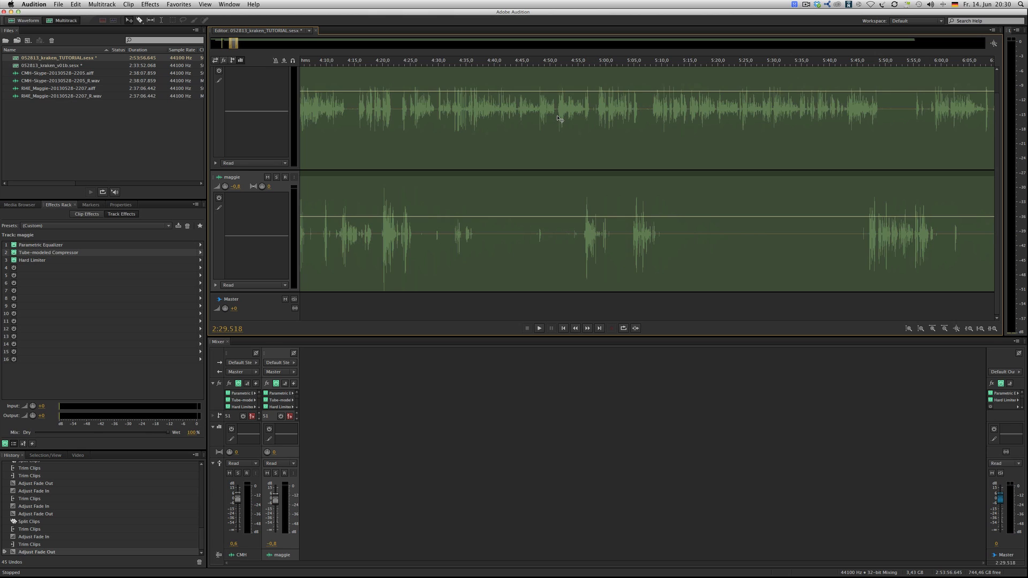
scroll(558, 119, right, 3)
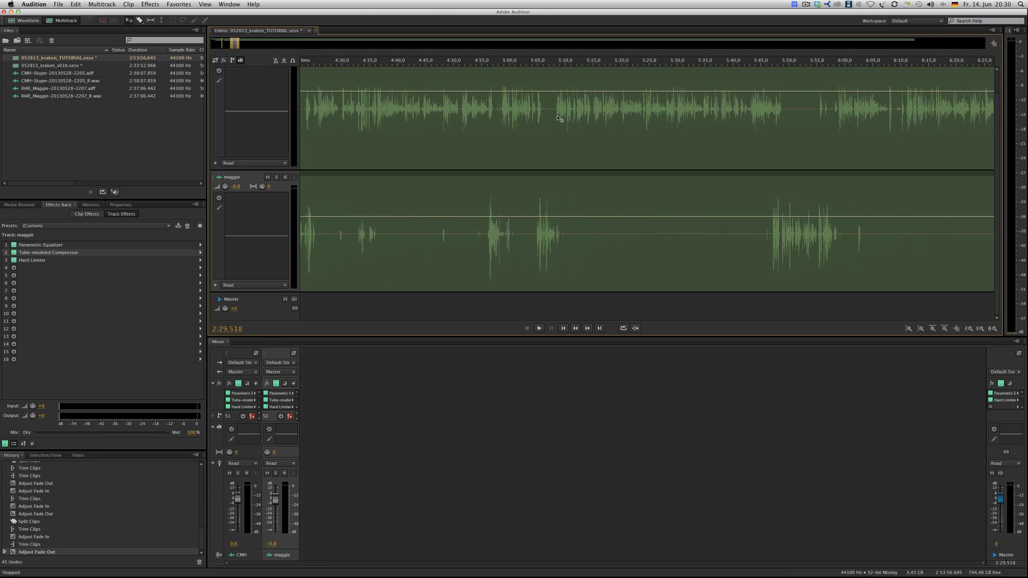
click(746, 62)
scroll(745, 63, right, 1)
click(545, 63)
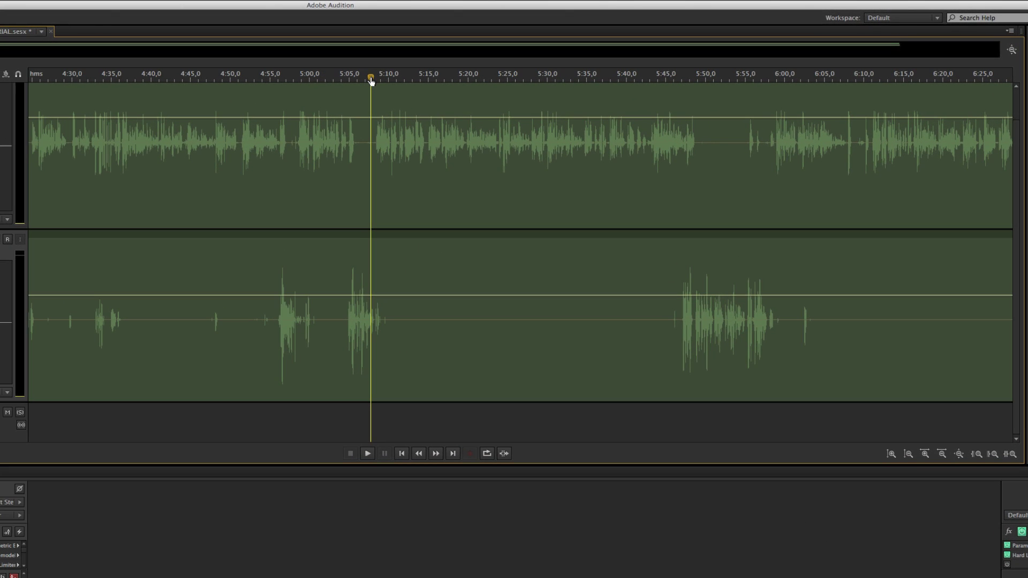
Listen to the passage from 5:08, then zoom in and place the playhead near 5:08.3.
key(space)
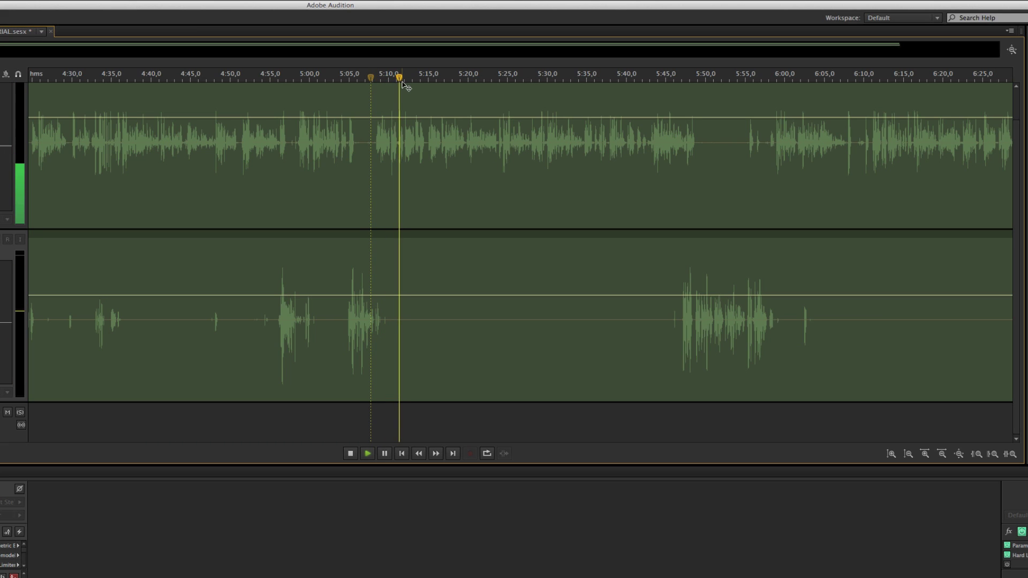
key(space)
click(389, 79)
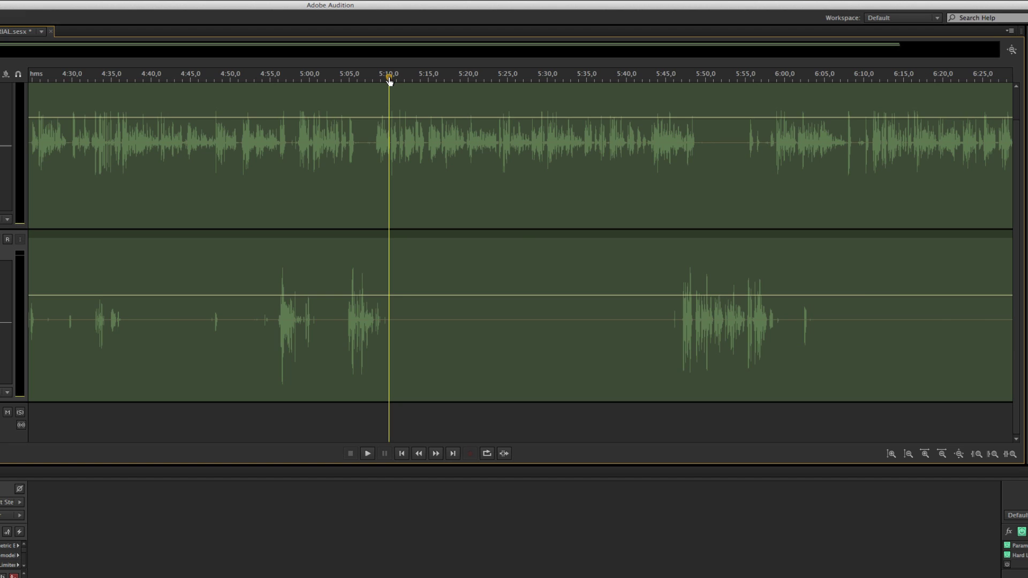
scroll(390, 81, up, 5)
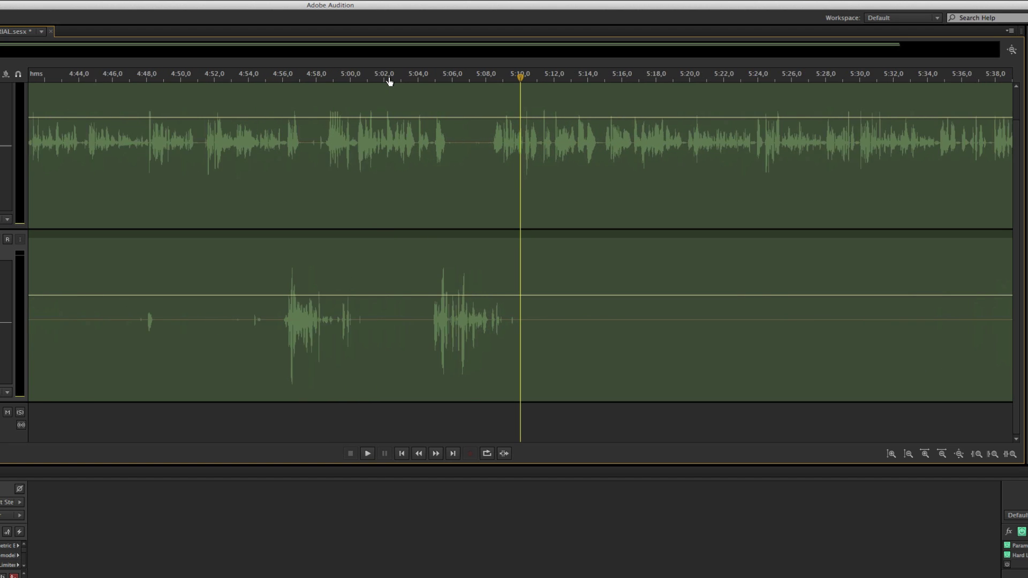
scroll(389, 80, up, 5)
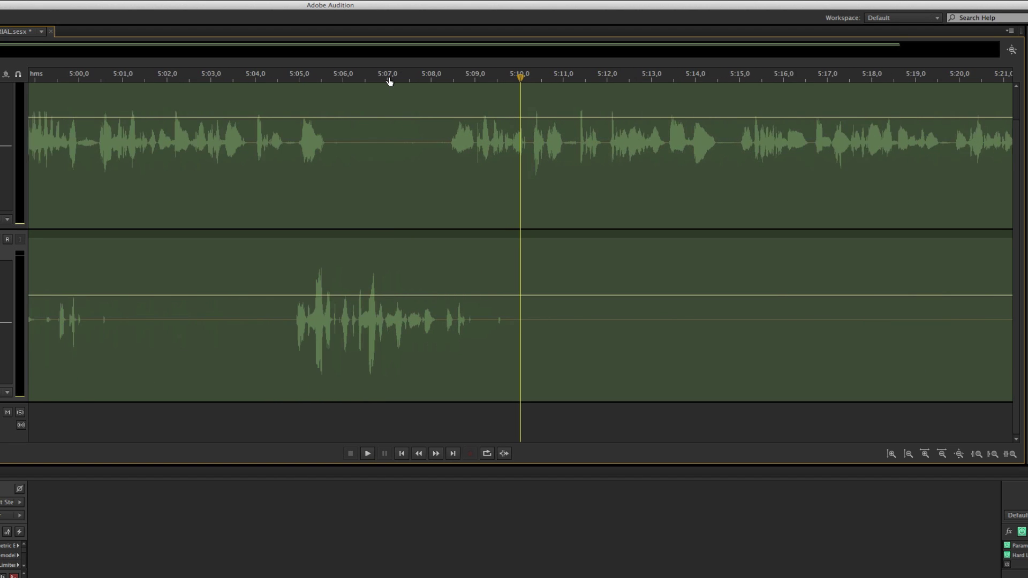
scroll(389, 80, up, 3)
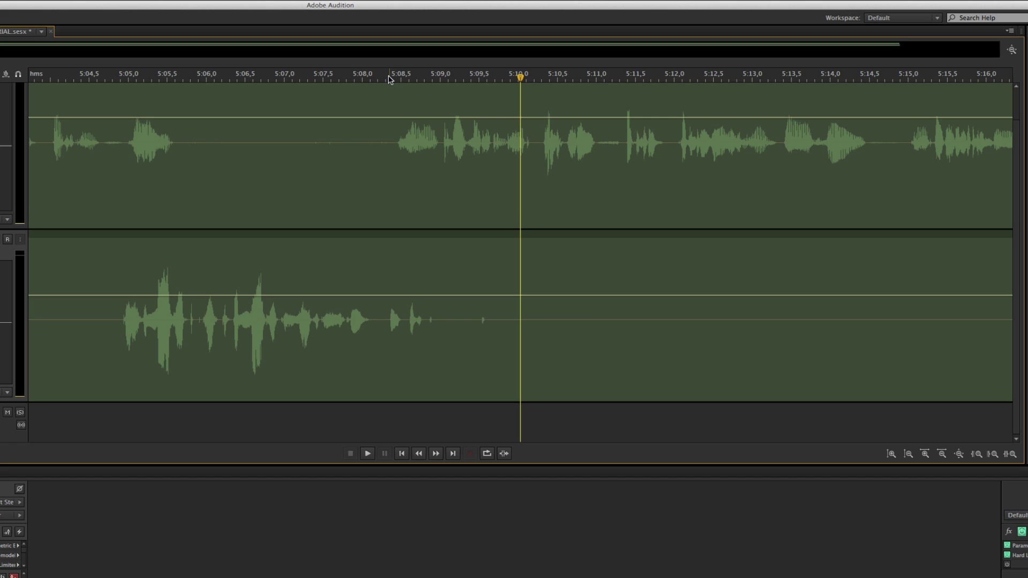
click(389, 78)
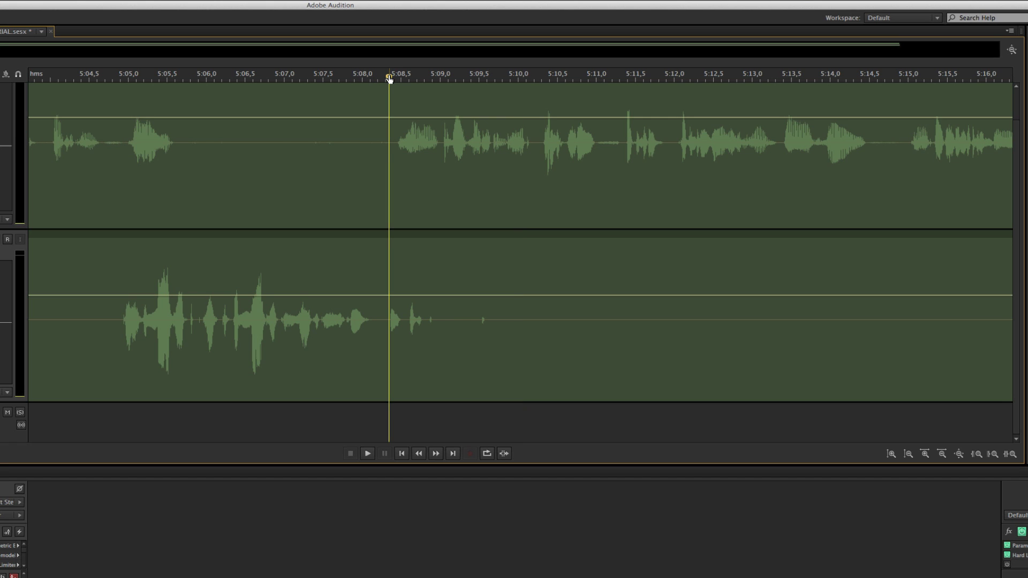
Play from 5:08.3 again, then select from about 5:10.6 to the end of the session.
key(space)
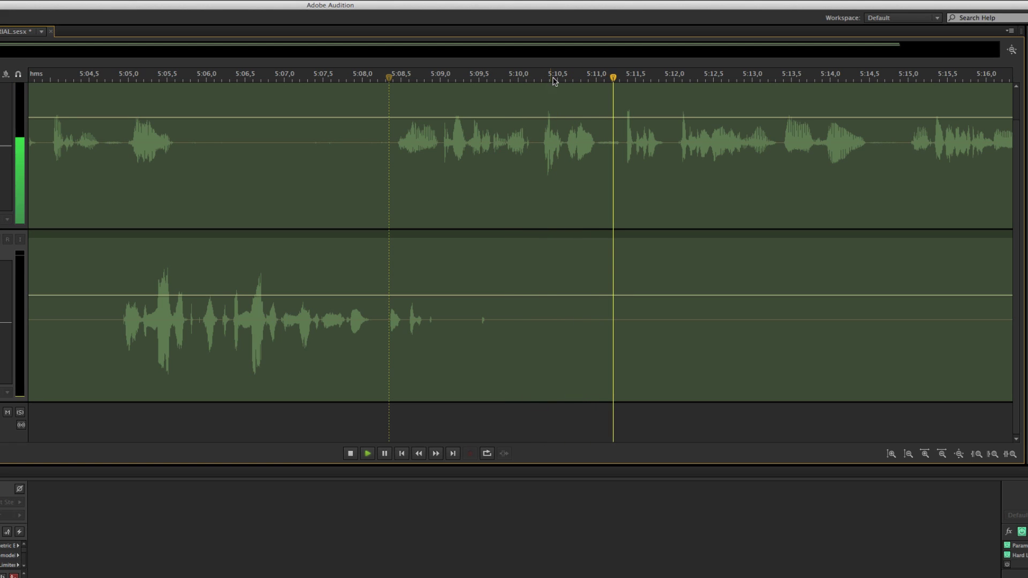
key(space)
drag(576, 72, 540, 83)
key(space)
key(space)
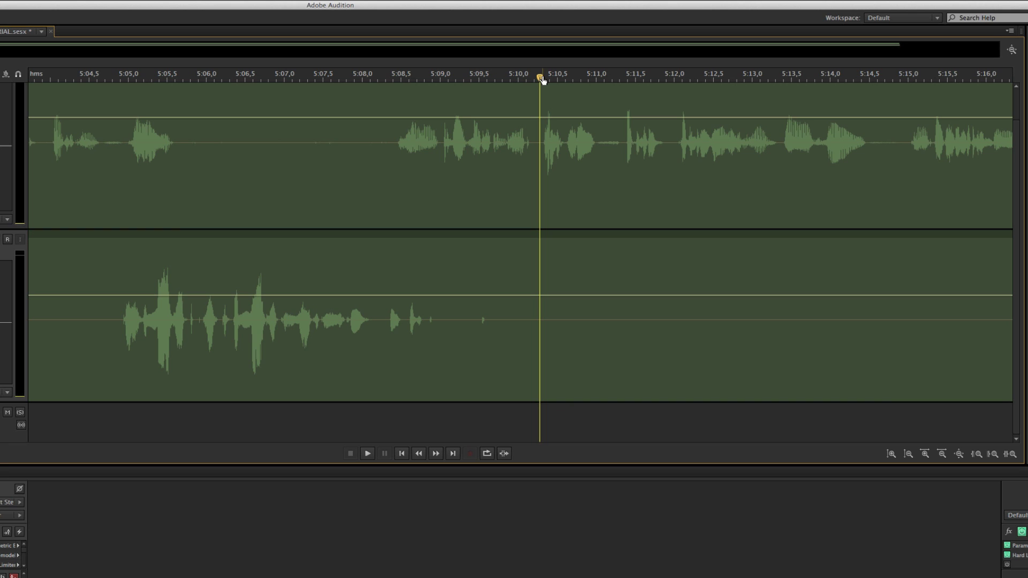
key(shift+End)
End the selection near 5:11.3 and ripple-delete that stretch to close the gap.
key(space)
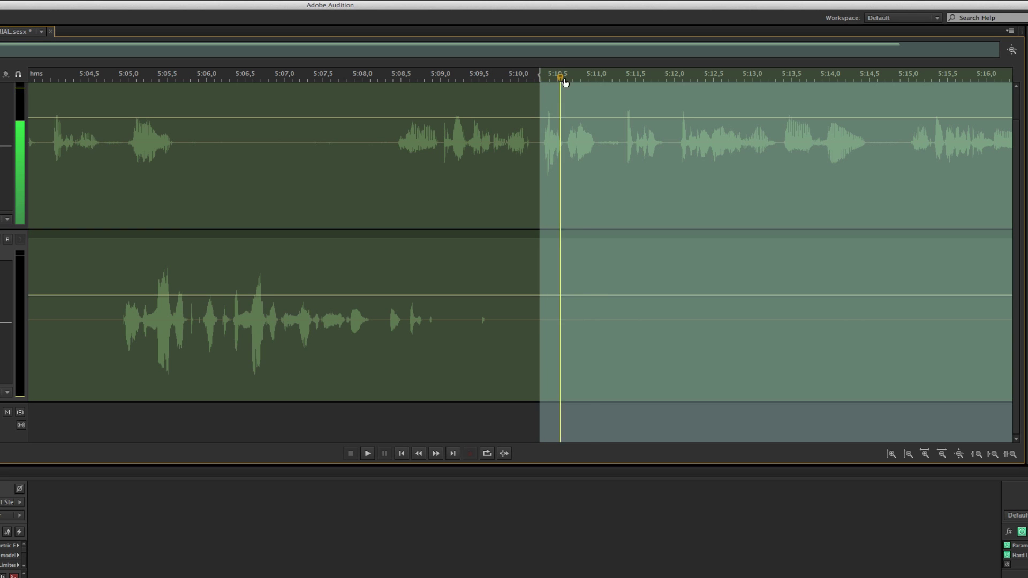
drag(596, 81, 624, 87)
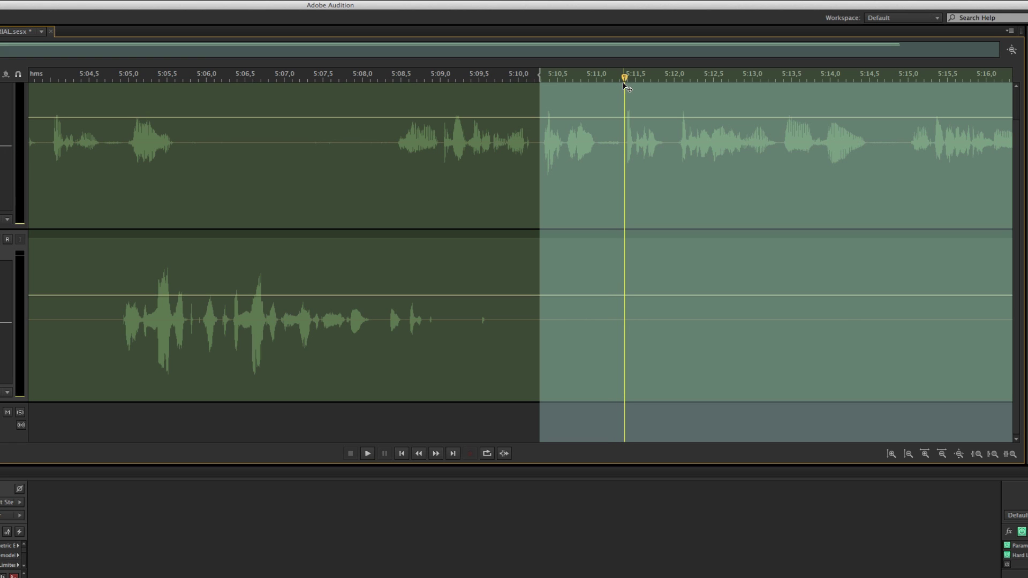
shift+click(621, 83)
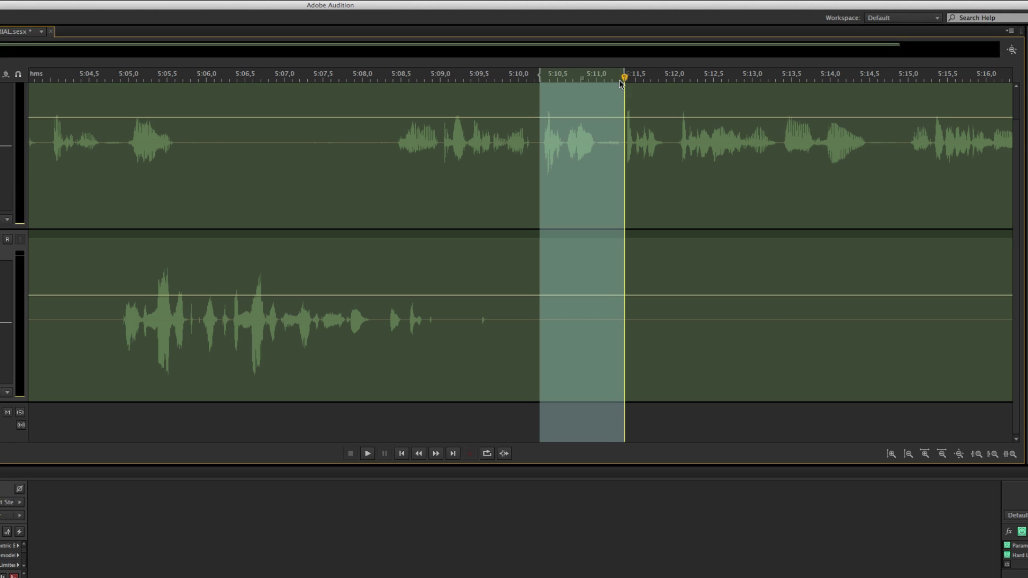
key(shift+Delete)
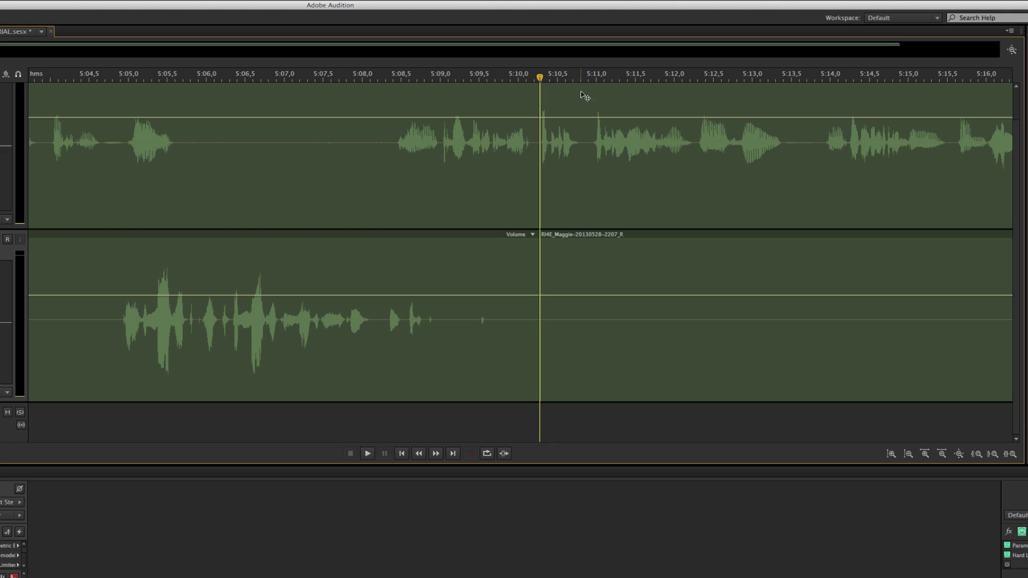
Play from just before 5:09.6 across the cut to check it.
click(502, 79)
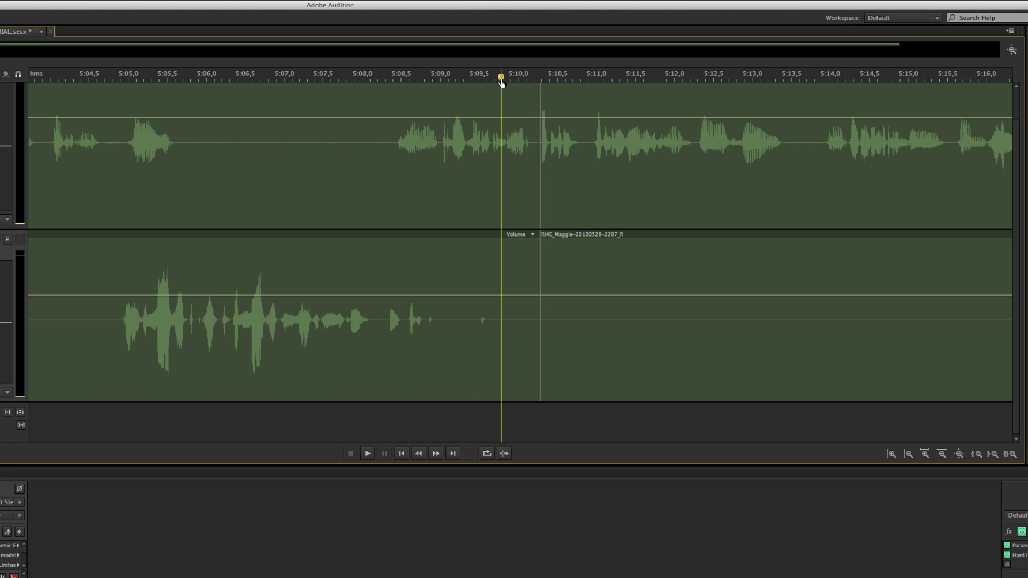
click(469, 80)
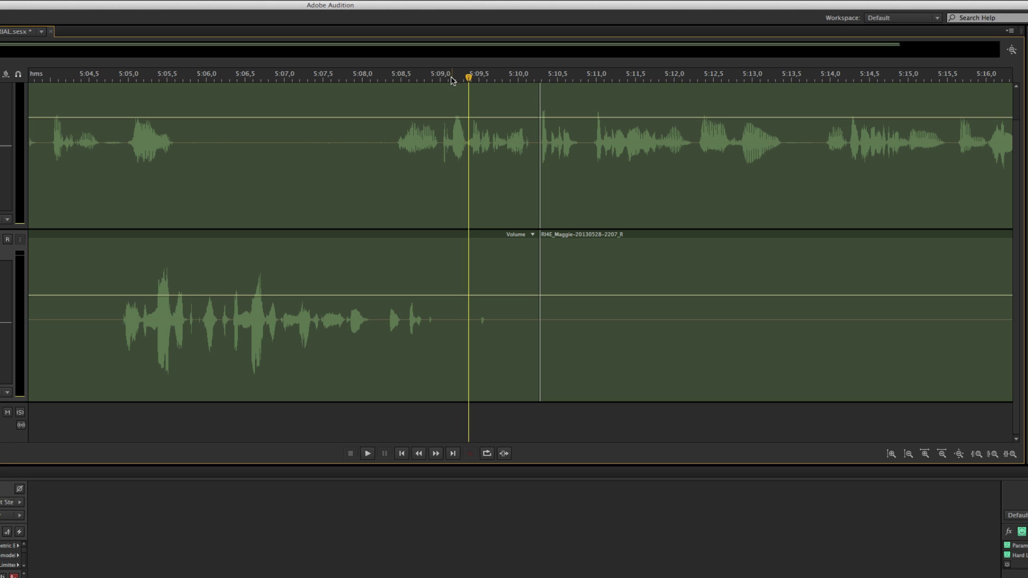
key(space)
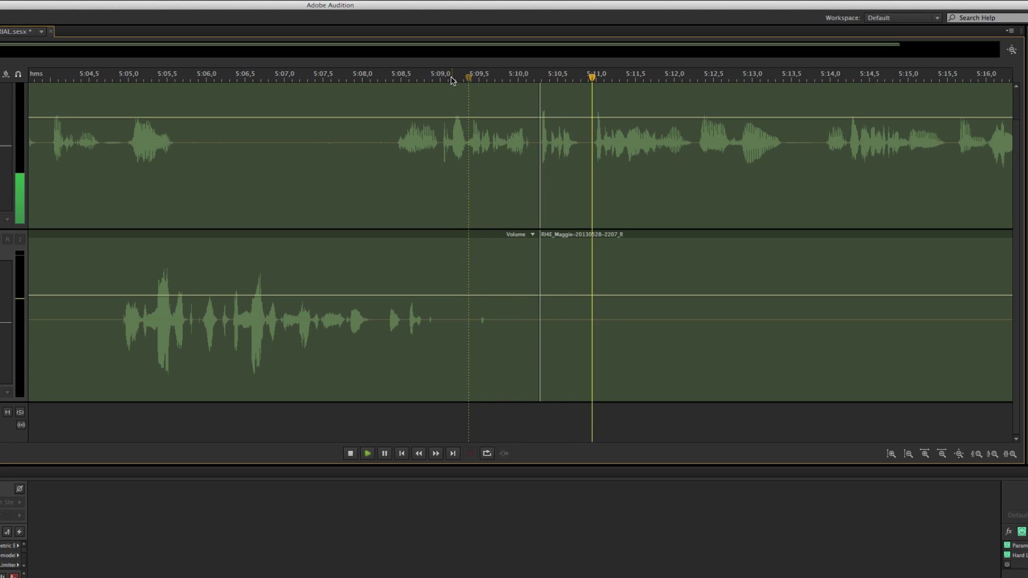
key(space)
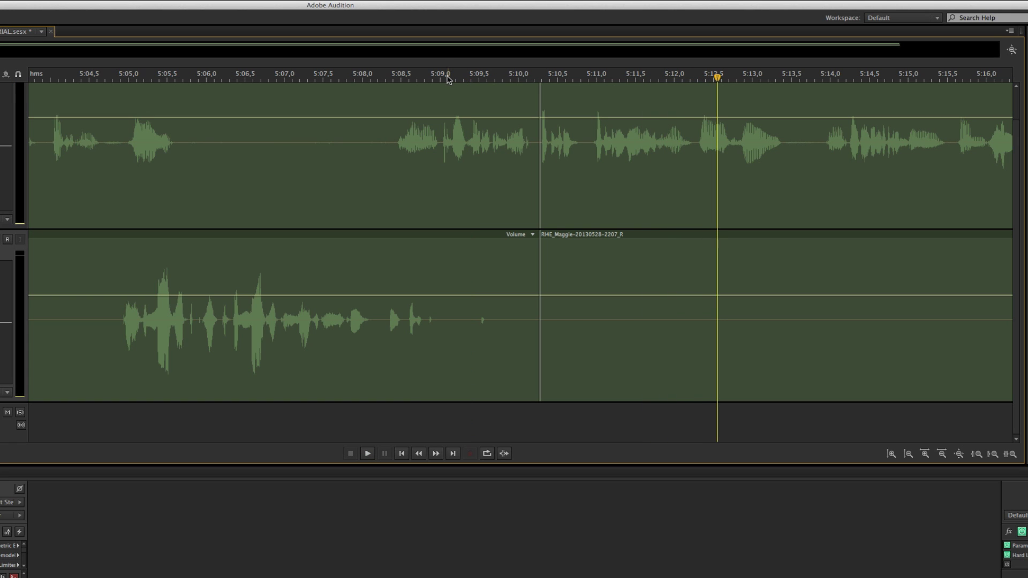
Undo the earlier cut, ripple-delete 5:10.3–5:11.4 instead, and play from 5:09.5 to check.
click(544, 79)
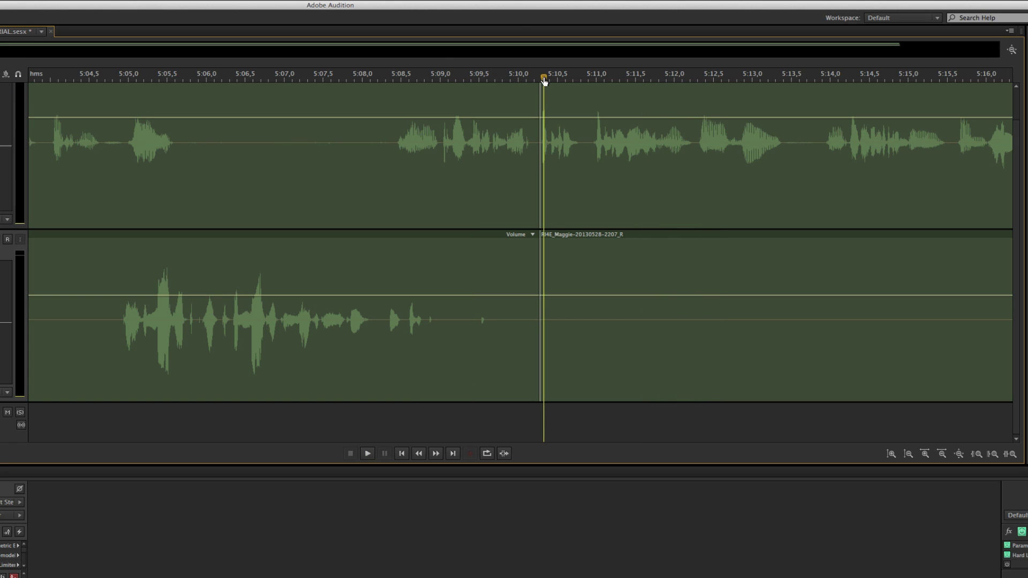
key(ctrl+z)
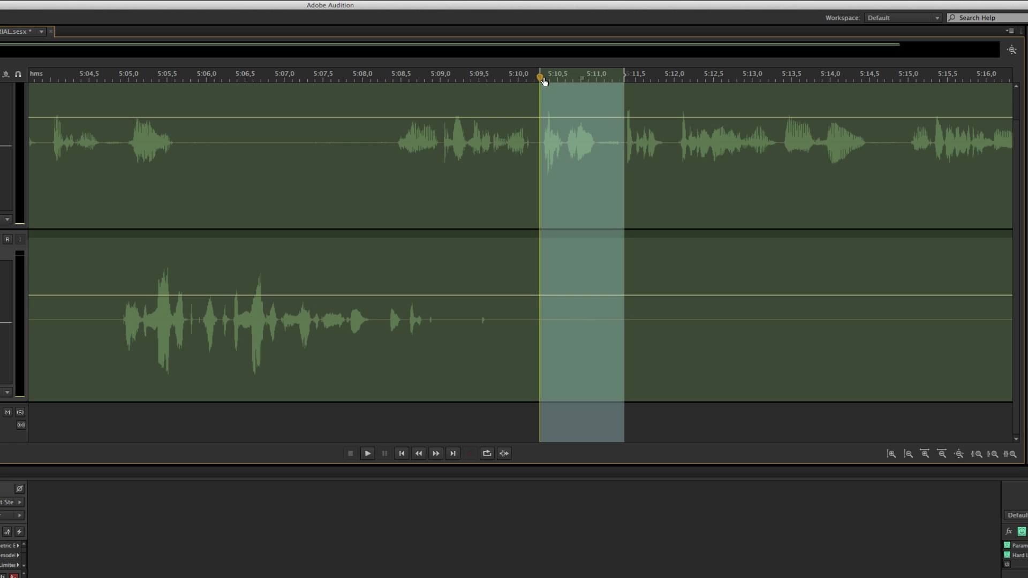
key(space)
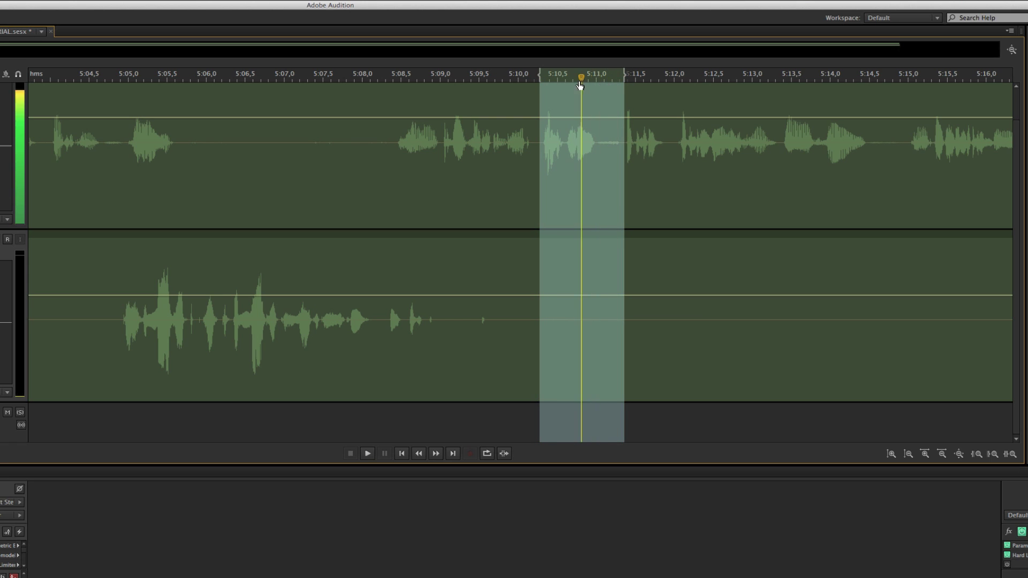
click(566, 79)
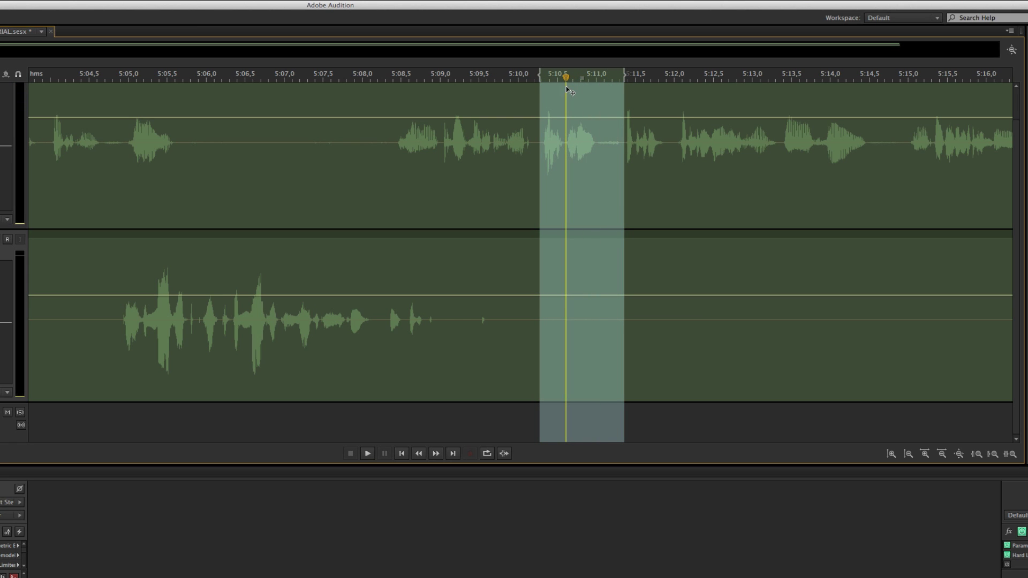
key(shift+Delete)
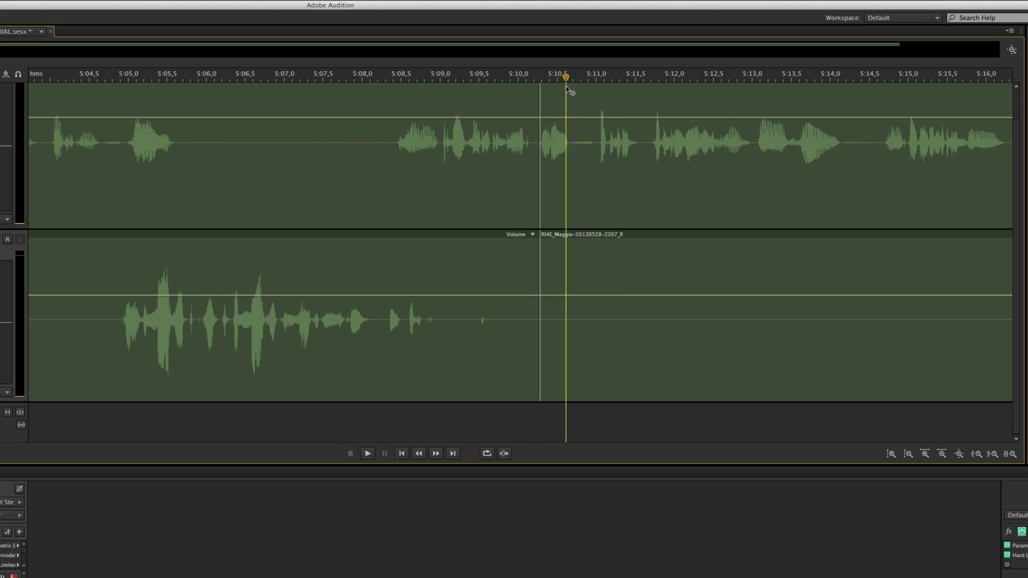
click(488, 79)
key(space)
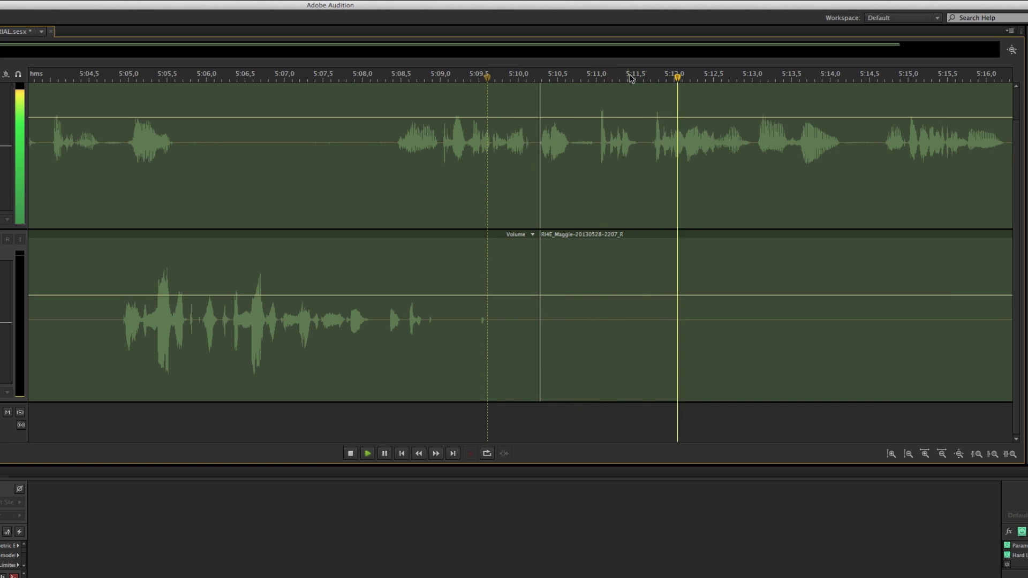
key(space)
Ripple-delete the 5:11.0–5:11.7 range and review the edit from 5:08.3.
click(650, 79)
key(shift+Home)
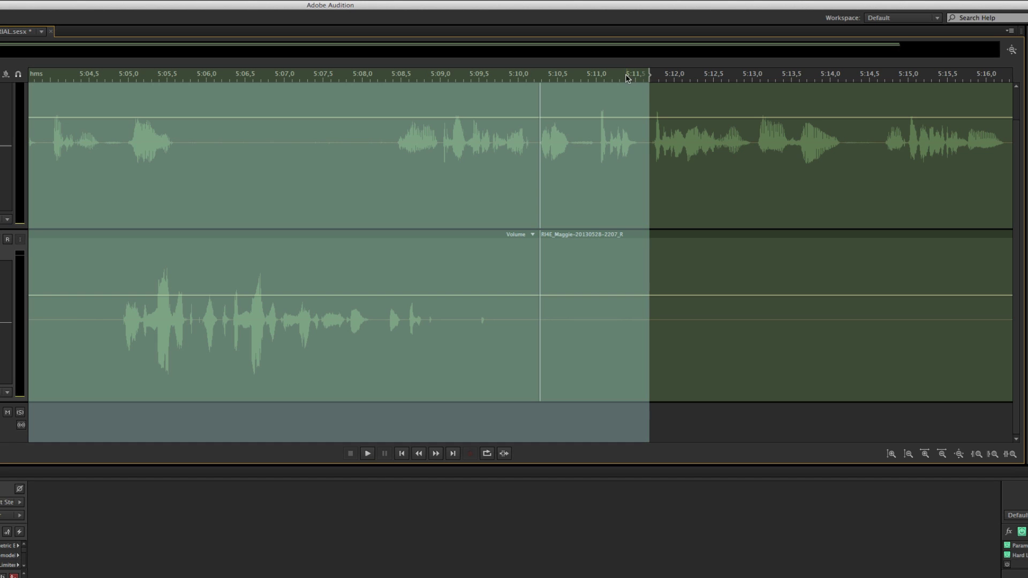
drag(624, 79, 602, 77)
key(shift+Delete)
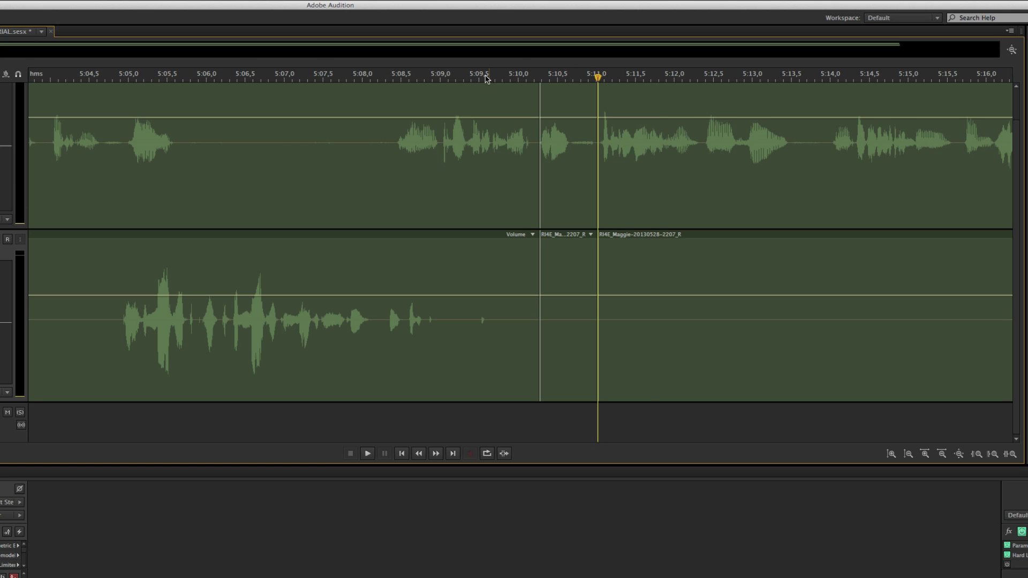
click(386, 78)
key(space)
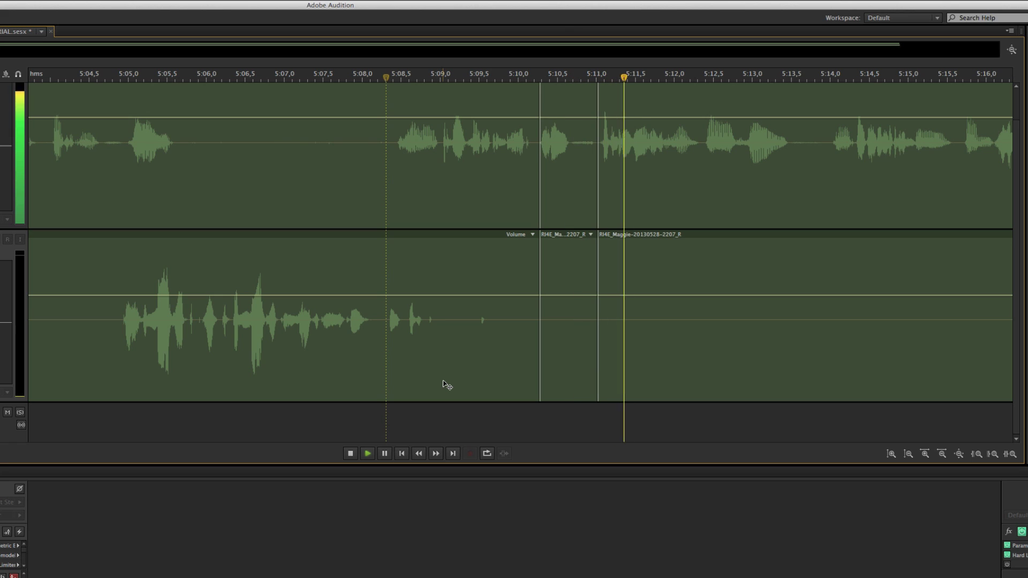
key(space)
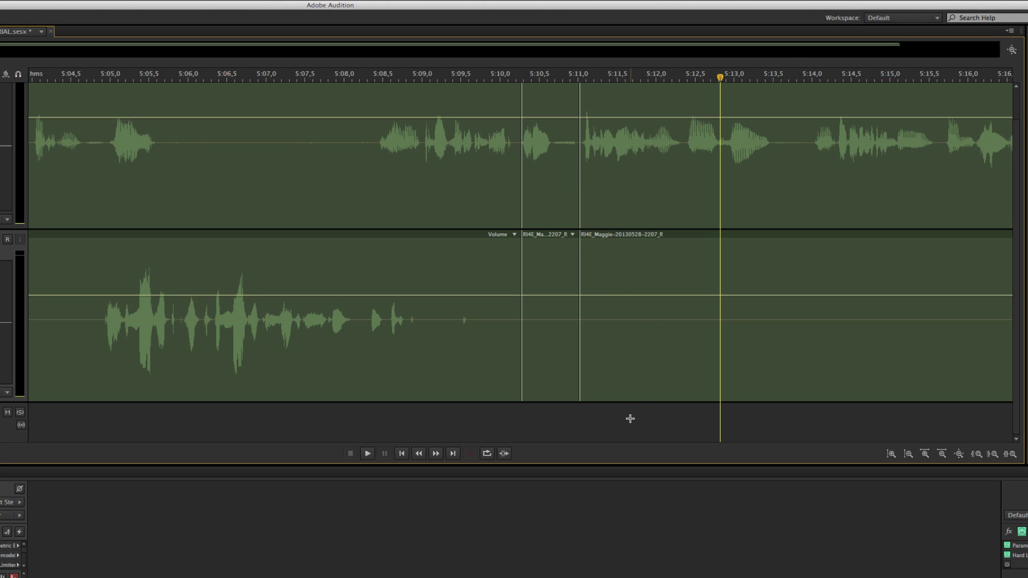
Fade out the end of the short upper clip near 5:10.5 and play back the transition.
drag(631, 418, 625, 177)
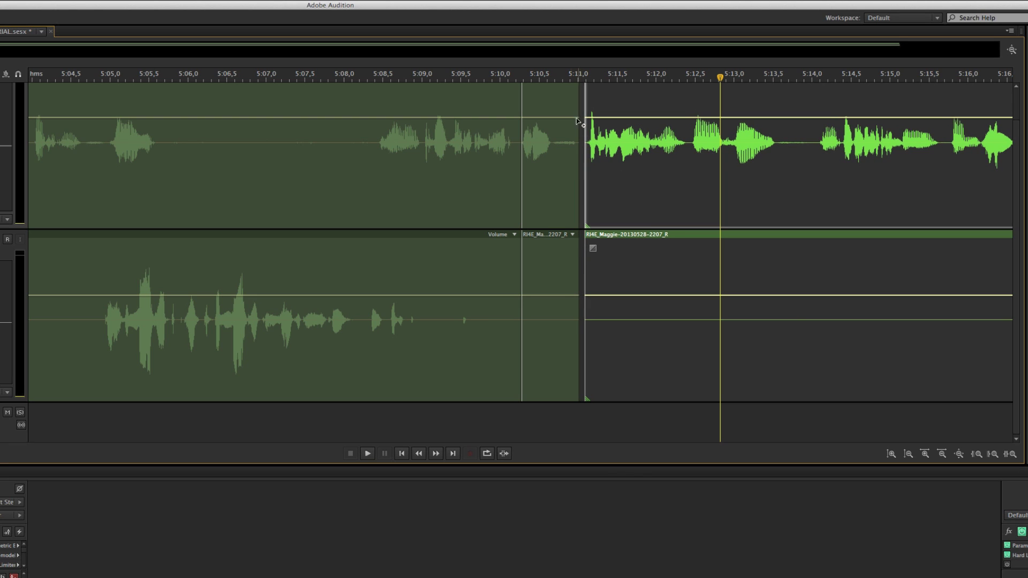
click(553, 106)
scroll(724, 119, up, 1)
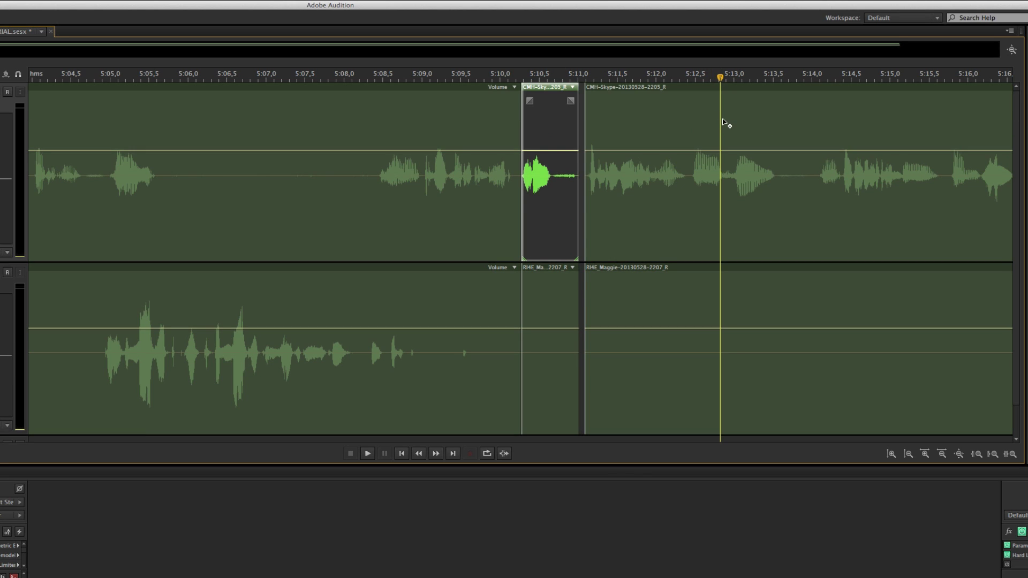
drag(570, 100, 599, 101)
click(593, 101)
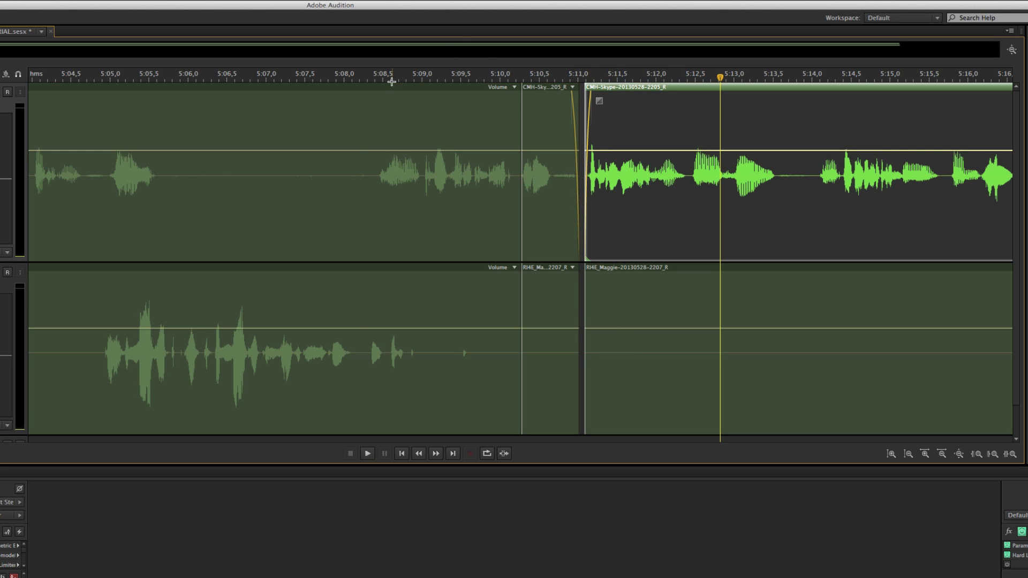
click(358, 75)
key(space)
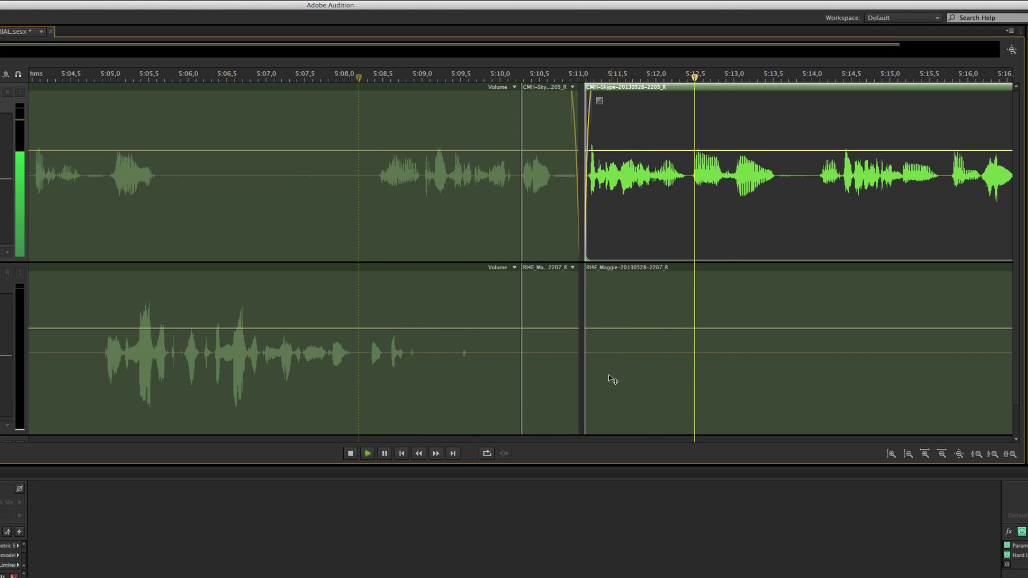
key(space)
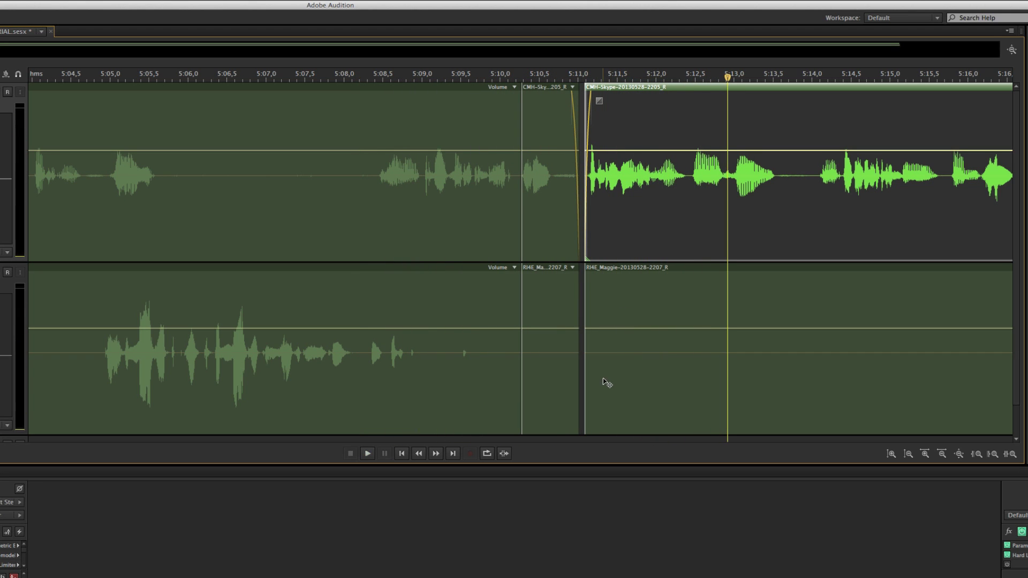
Delete the small lower clip and trim the lower track's first clip to 5:09.0 with a fade-out.
click(544, 387)
key(Delete)
click(497, 294)
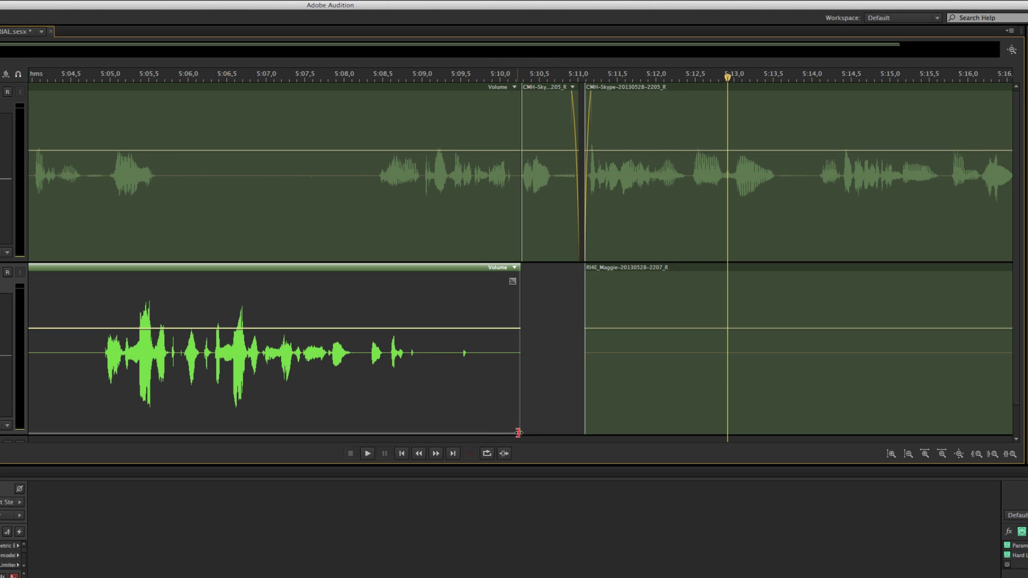
drag(519, 433, 411, 428)
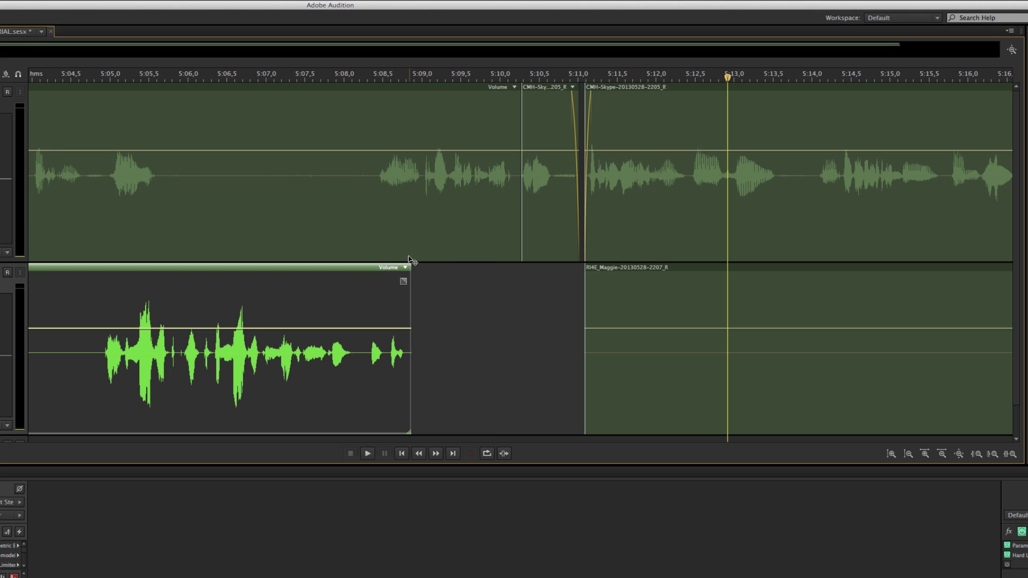
drag(403, 282, 398, 281)
click(662, 396)
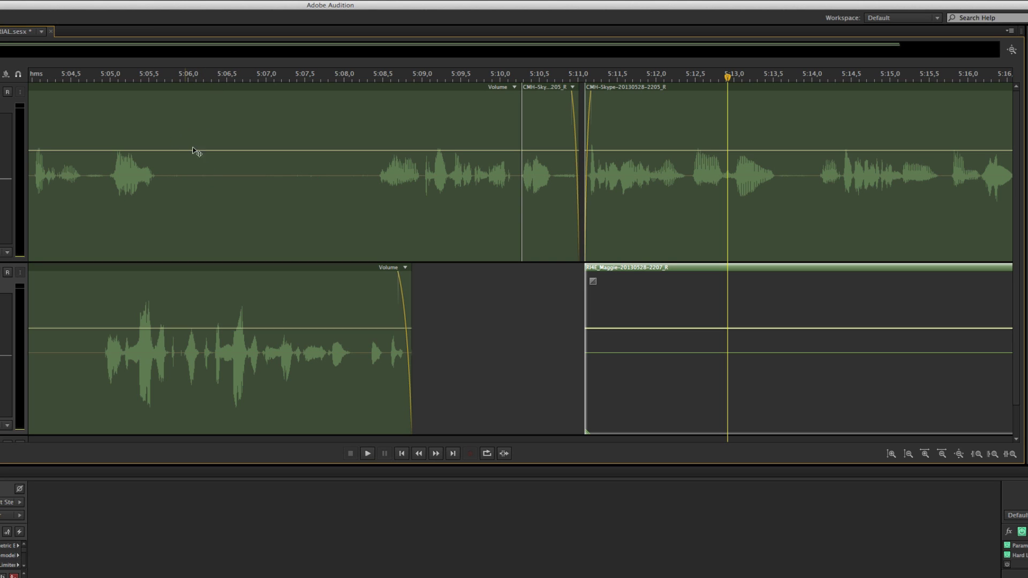
click(154, 151)
Key the upper CMH clip's volume at 5:05.5 and 5:08.5, pulling the inner keyframes to silence.
click(381, 151)
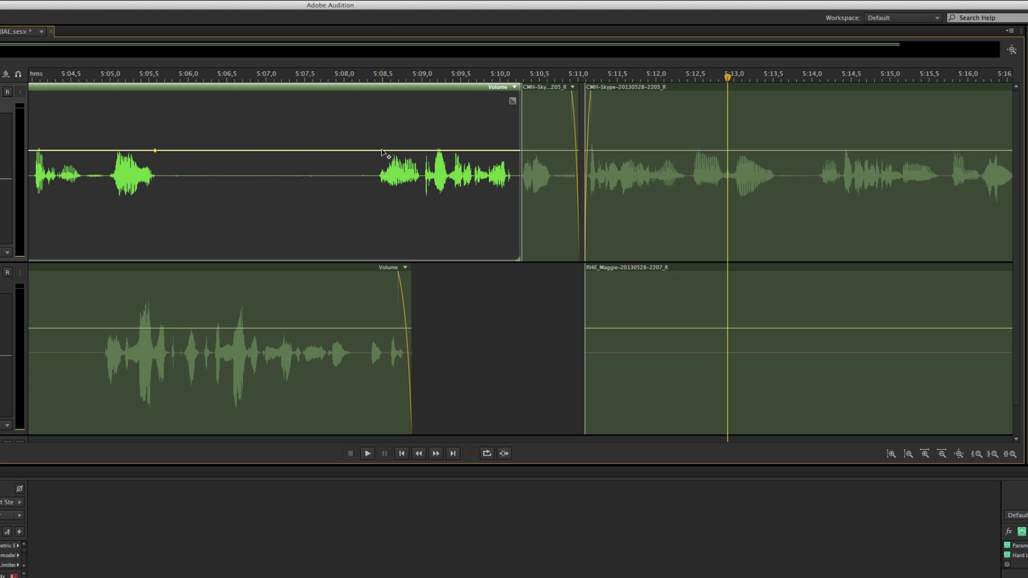
click(166, 150)
click(368, 150)
mouse_move(368, 152)
drag(368, 151, 379, 261)
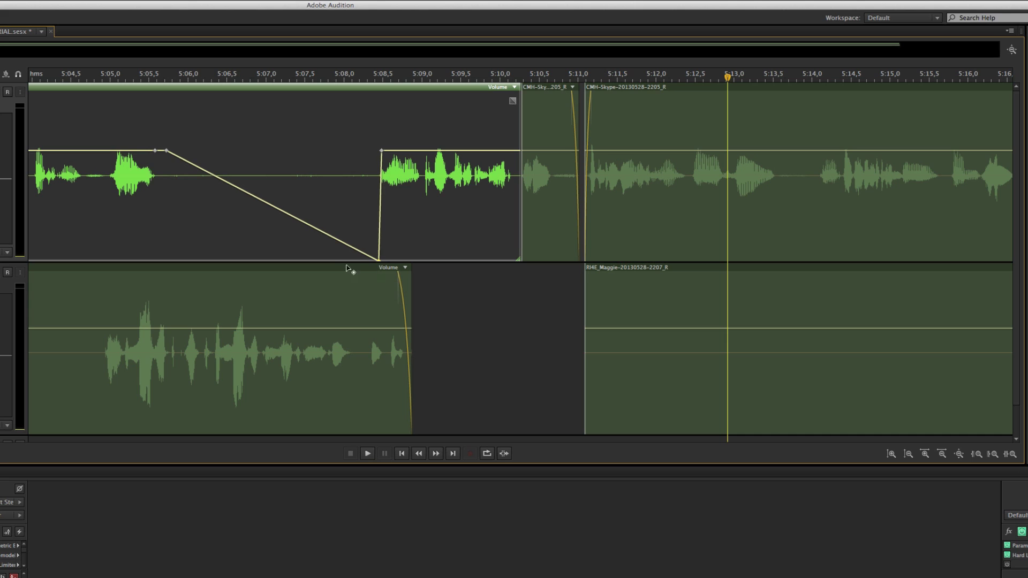
drag(167, 151, 164, 261)
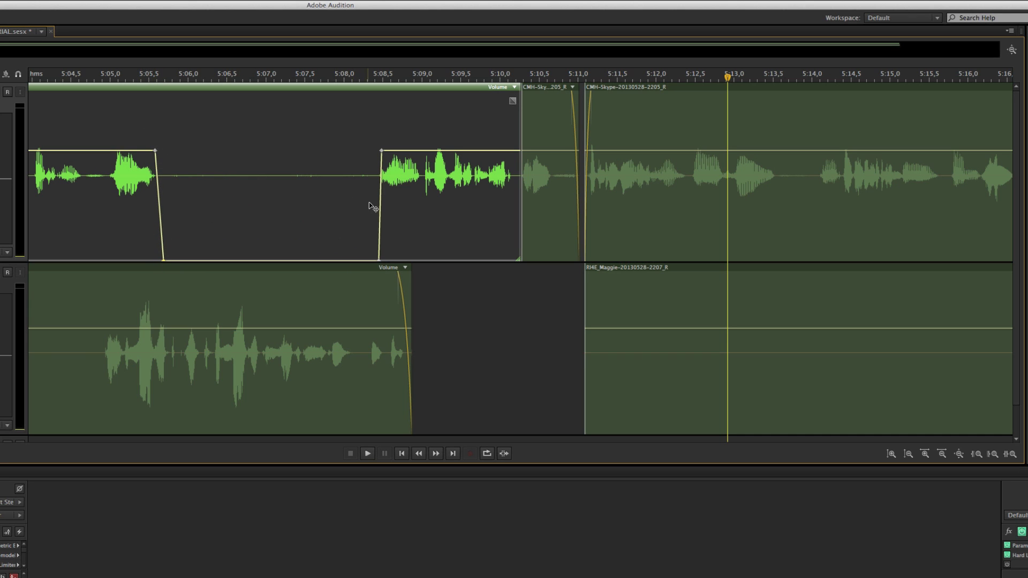
scroll(368, 213, right, 3)
scroll(307, 206, right, 18)
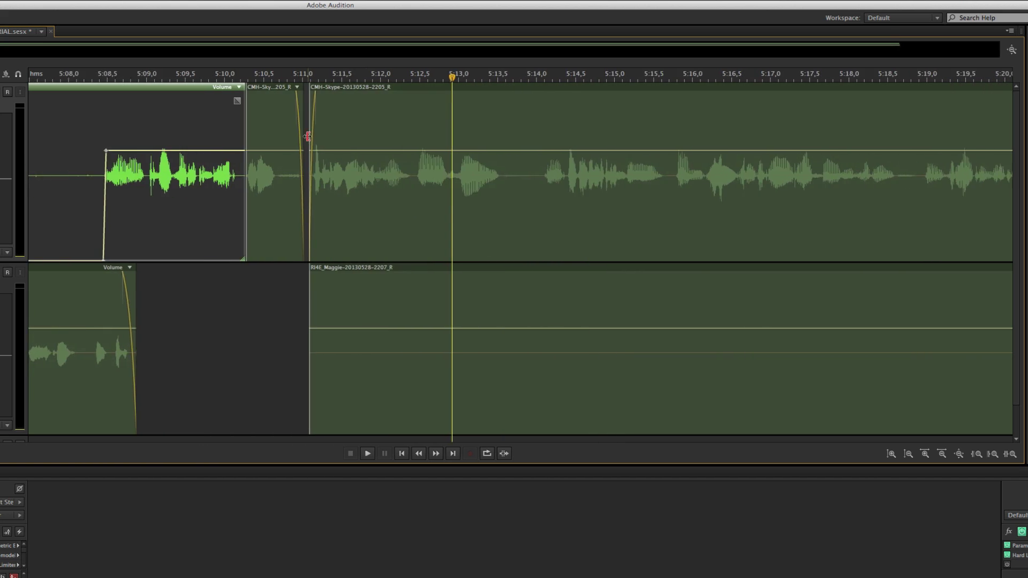
scroll(322, 144, right, 4)
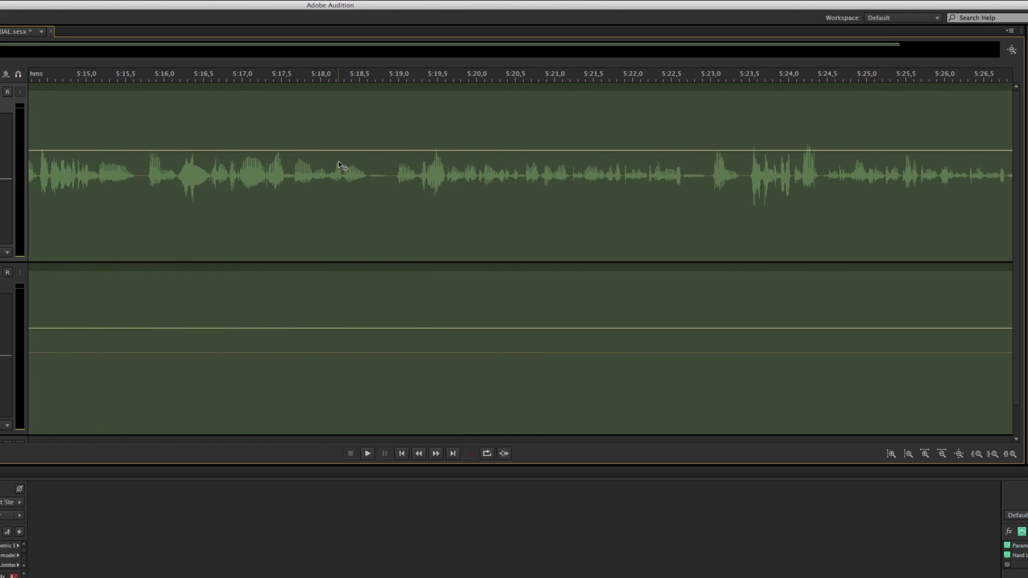
scroll(342, 166, left, 5)
scroll(337, 165, down, 3)
scroll(332, 164, left, 4)
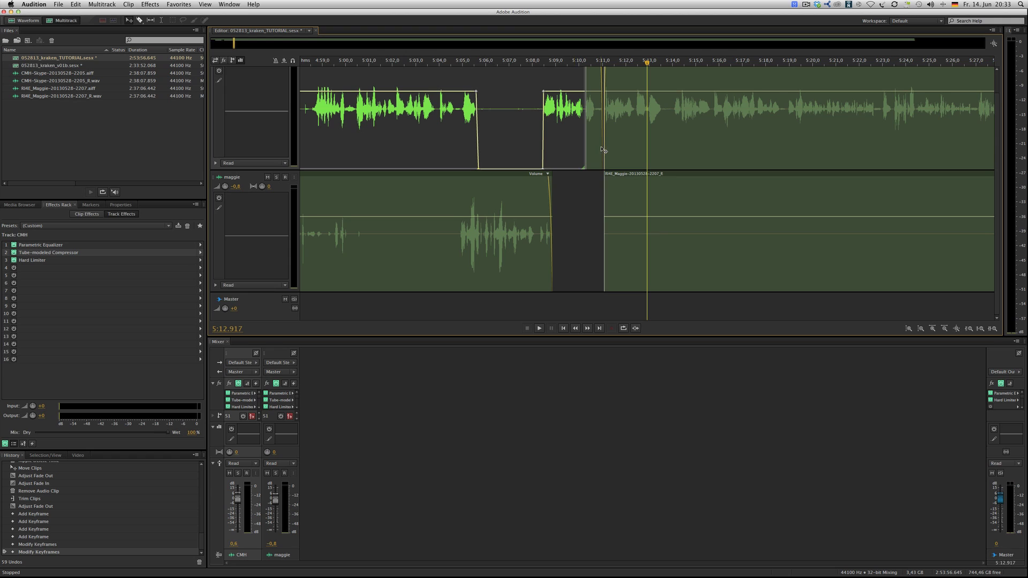
scroll(602, 150, right, 1)
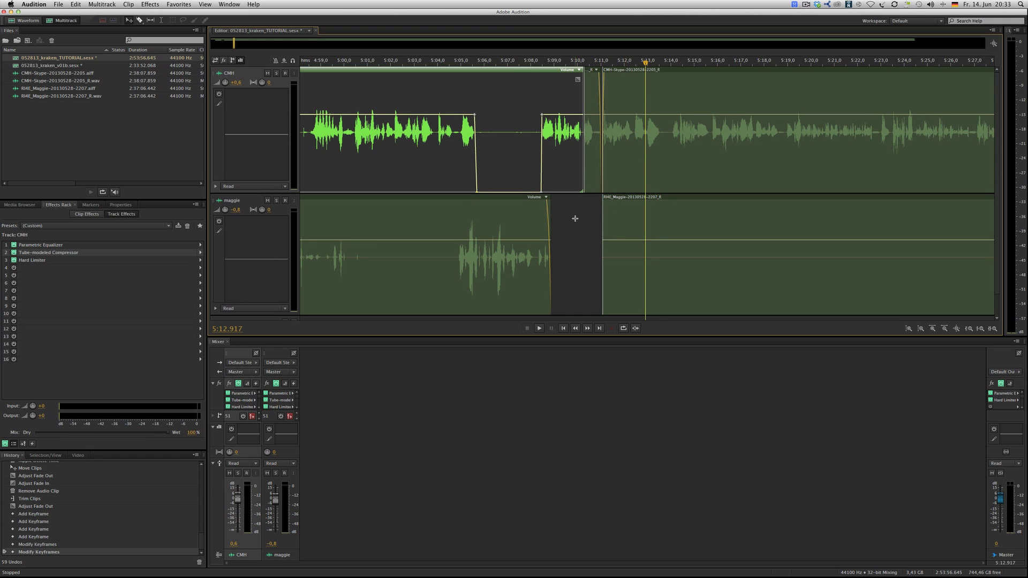
scroll(325, 252, right, 1)
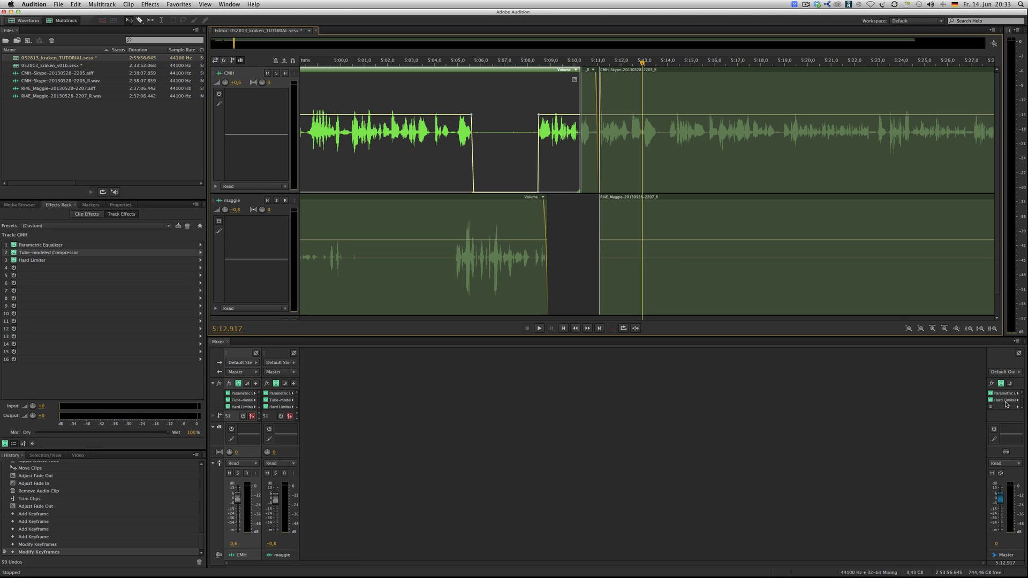
Add keyframes on the left maggie clip and drop its volume to silence from 5:01.7 to 5:05.3.
click(618, 305)
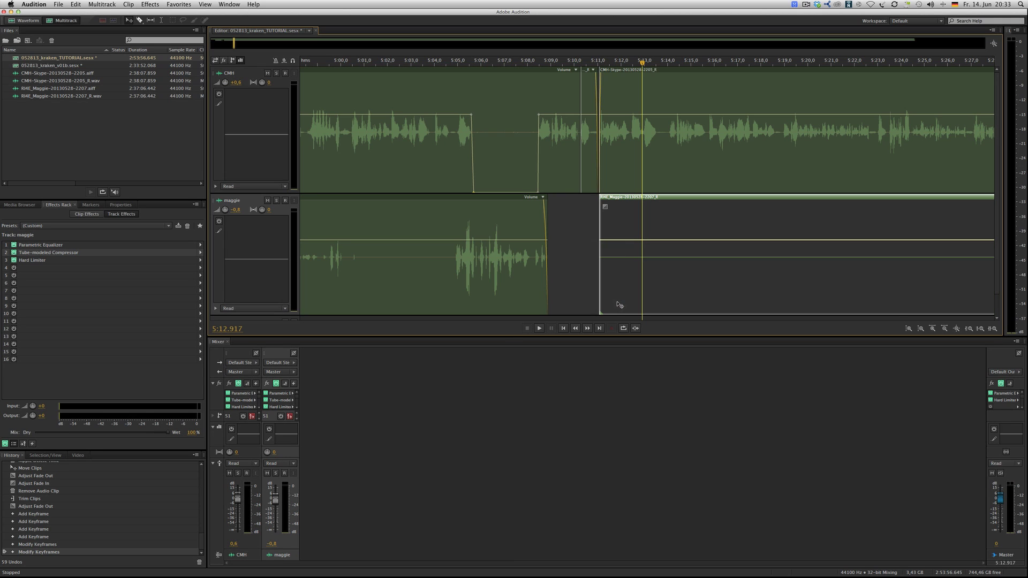
scroll(572, 292, down, 3)
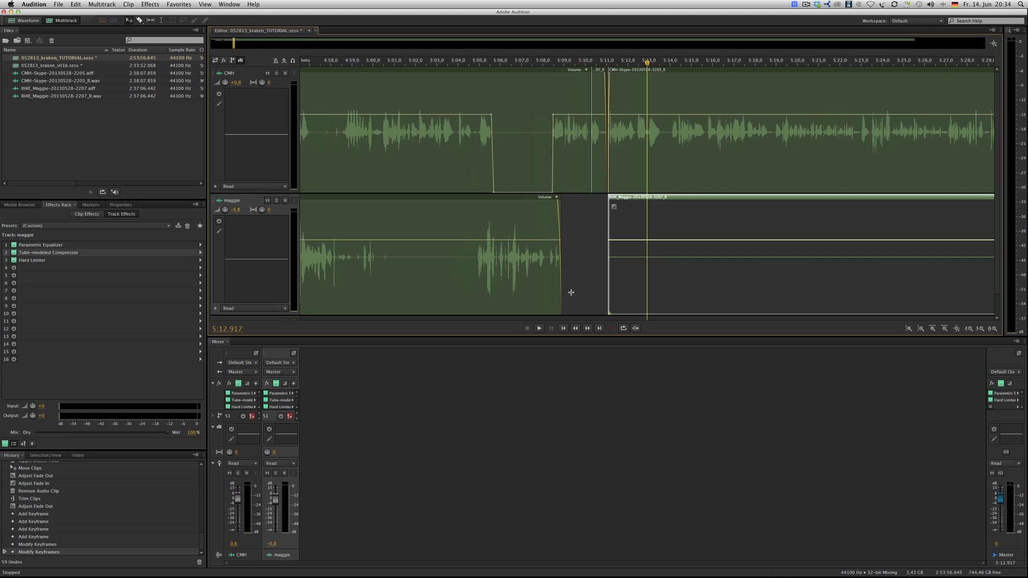
scroll(673, 293, right, 2)
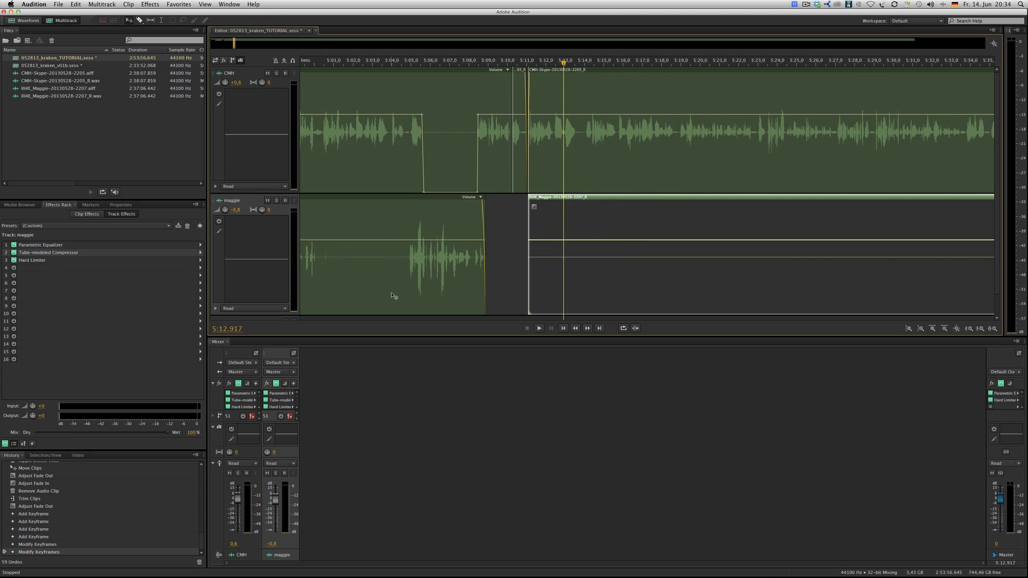
click(324, 240)
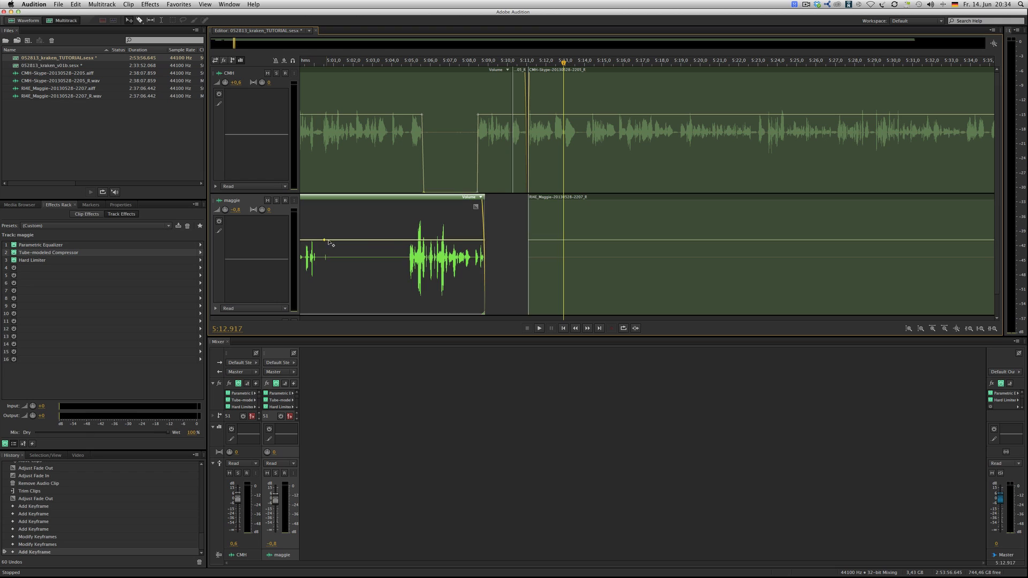
click(405, 241)
drag(399, 241, 391, 314)
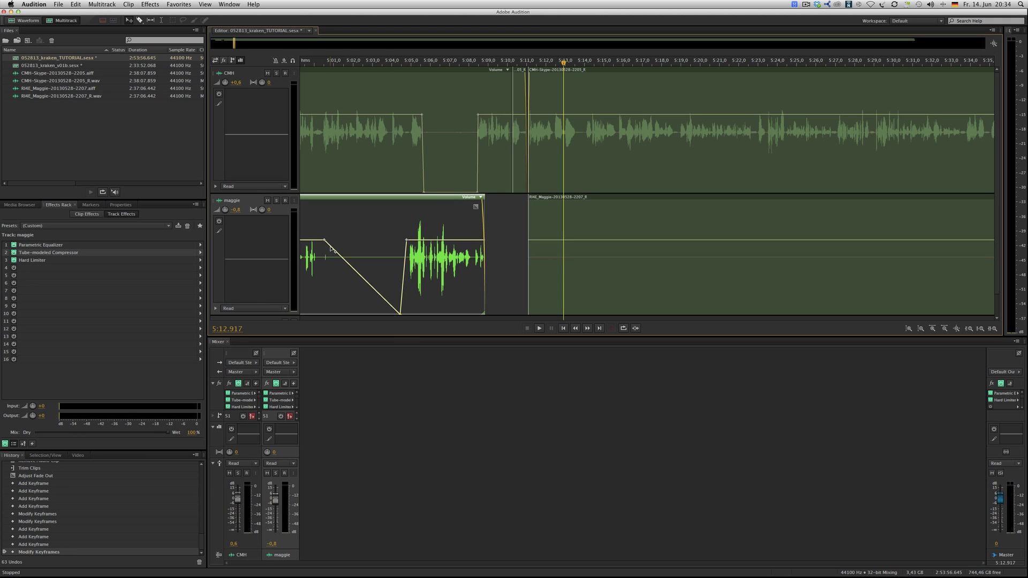
drag(330, 249, 325, 314)
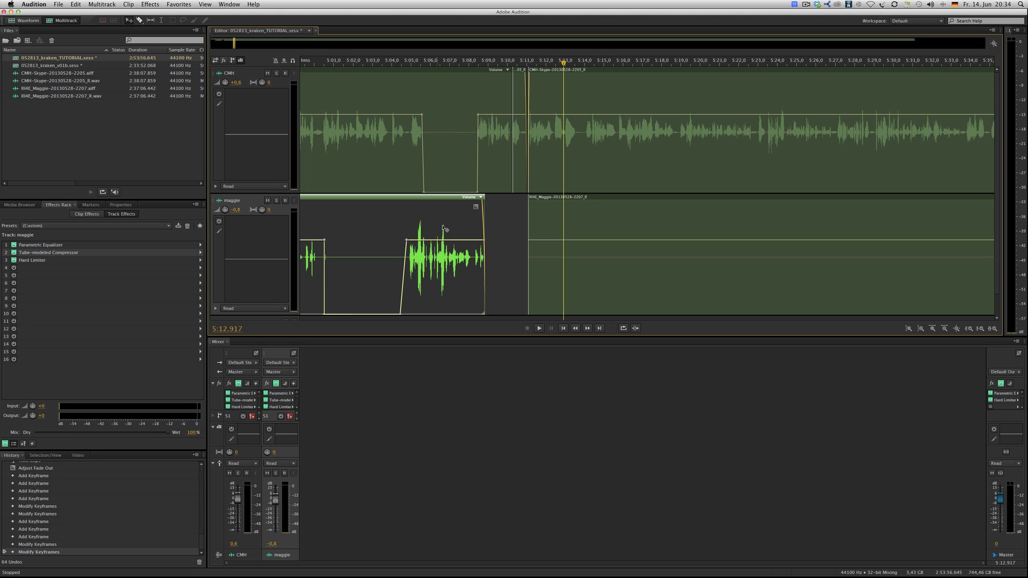
click(604, 245)
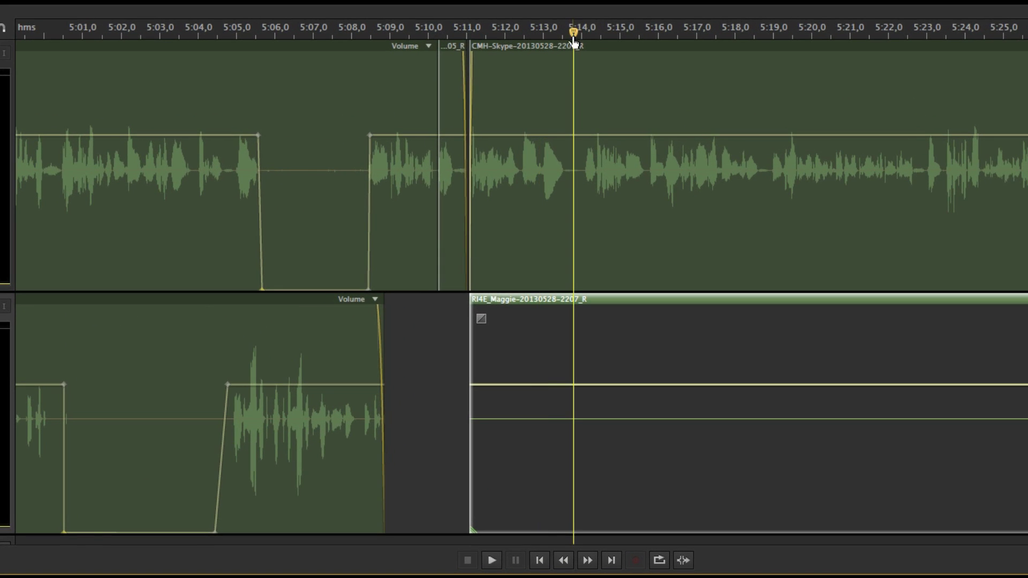
Split the Skype clip near 5:13.7, move the right piece later with a fade-in, and fade out the middle piece.
click(563, 31)
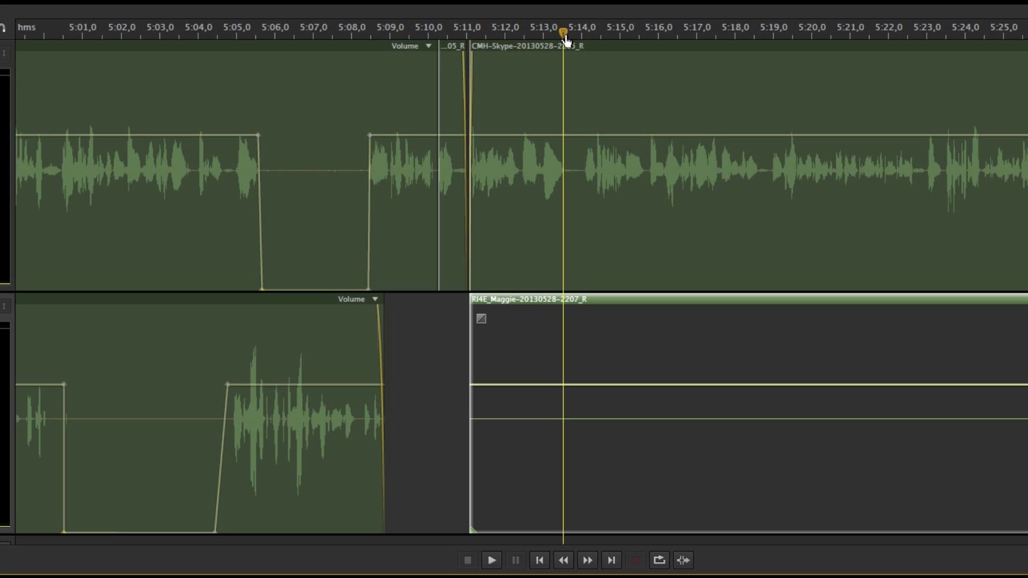
click(594, 238)
key(ctrl+k)
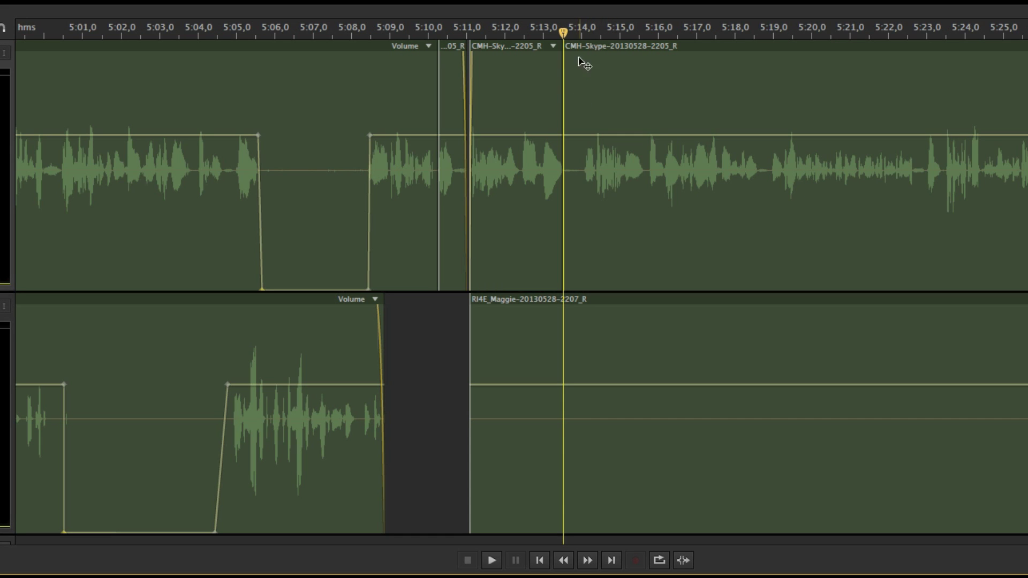
drag(591, 238, 595, 103)
drag(595, 65, 601, 67)
click(546, 76)
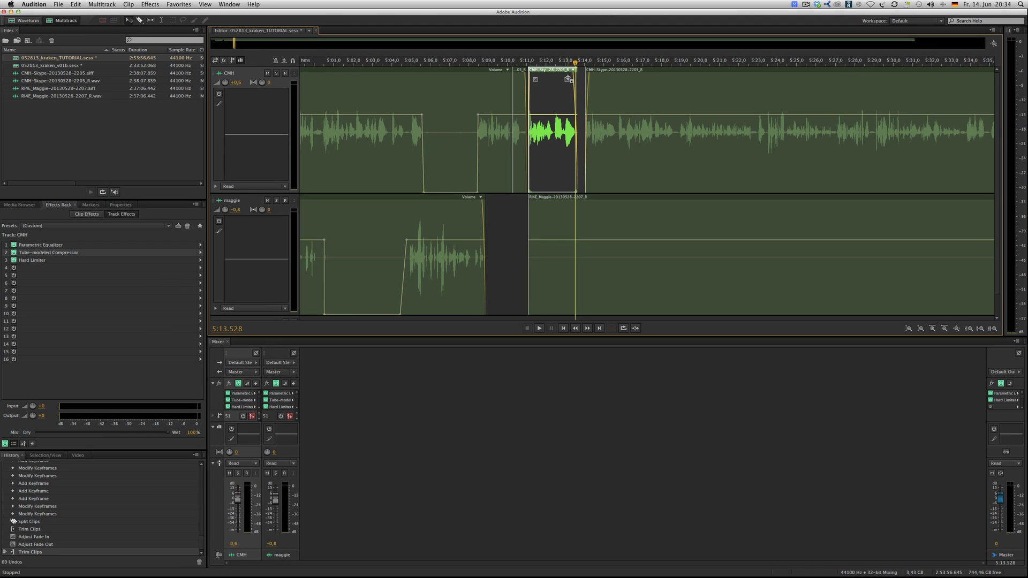
drag(568, 79, 568, 79)
click(562, 65)
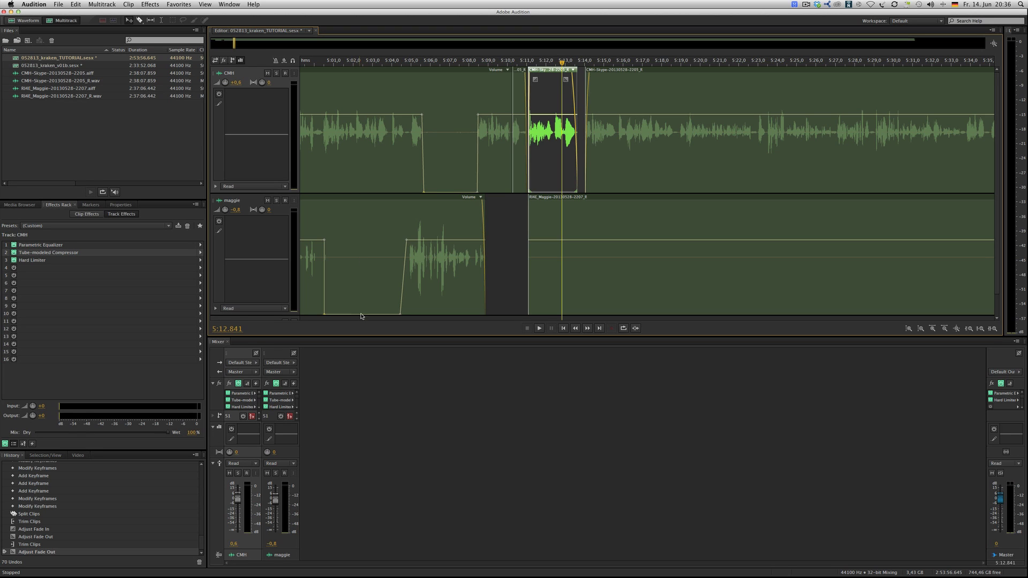
mouse_move(265, 573)
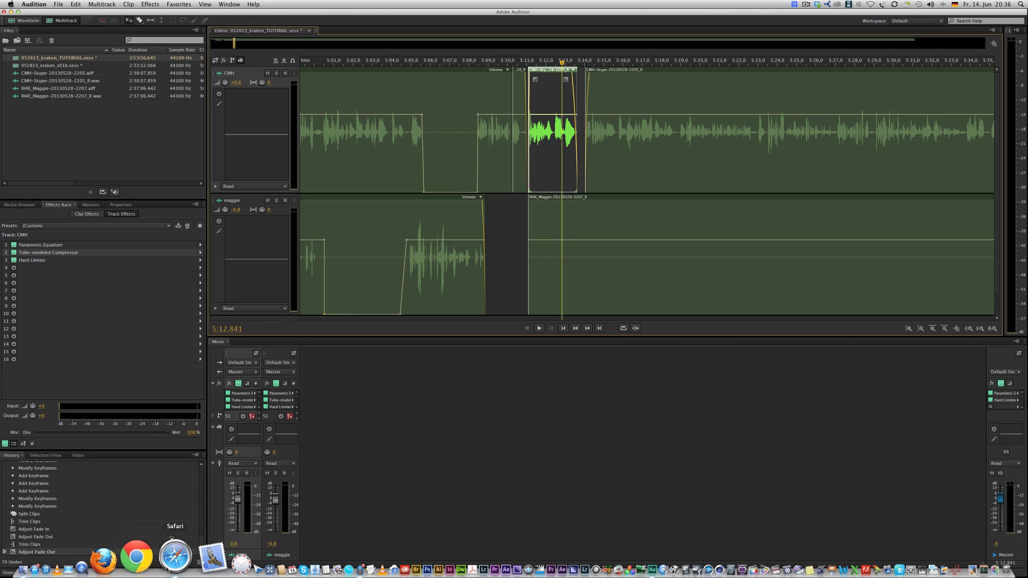
Bring Safari forward and scroll through the '5 EQ Tips for Filmmakers' post.
click(166, 569)
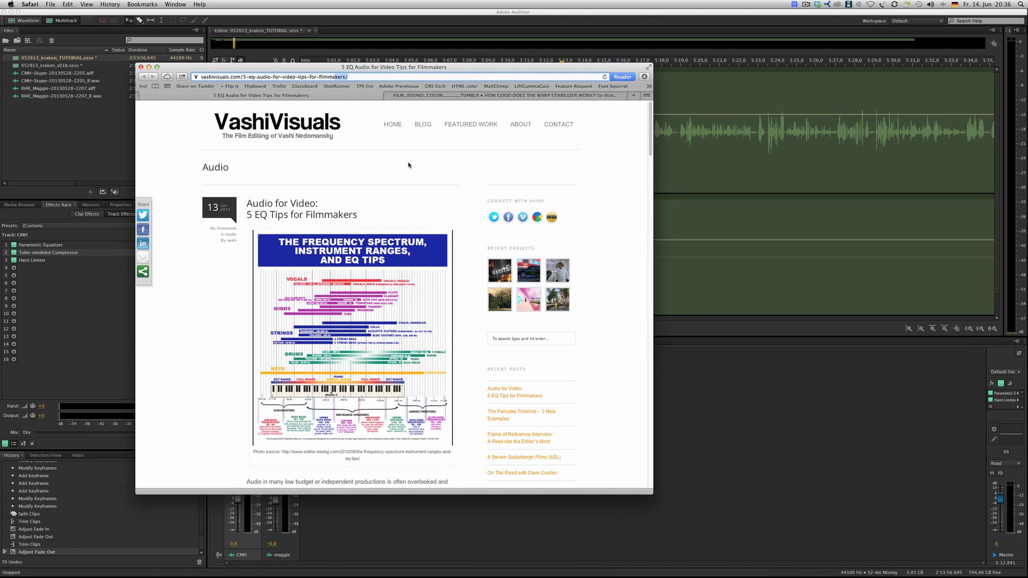
scroll(324, 207, down, 4)
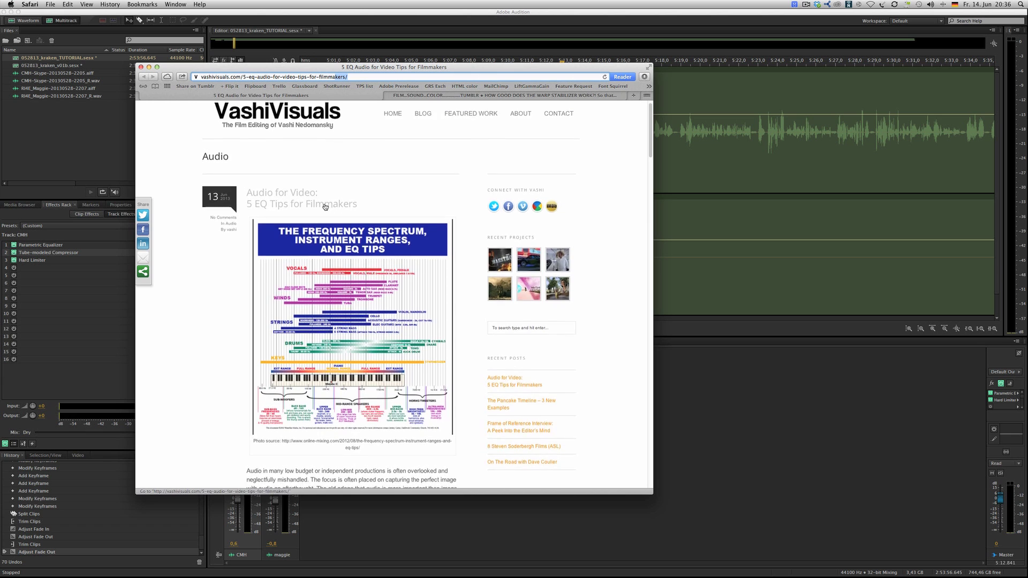
scroll(325, 207, up, 2)
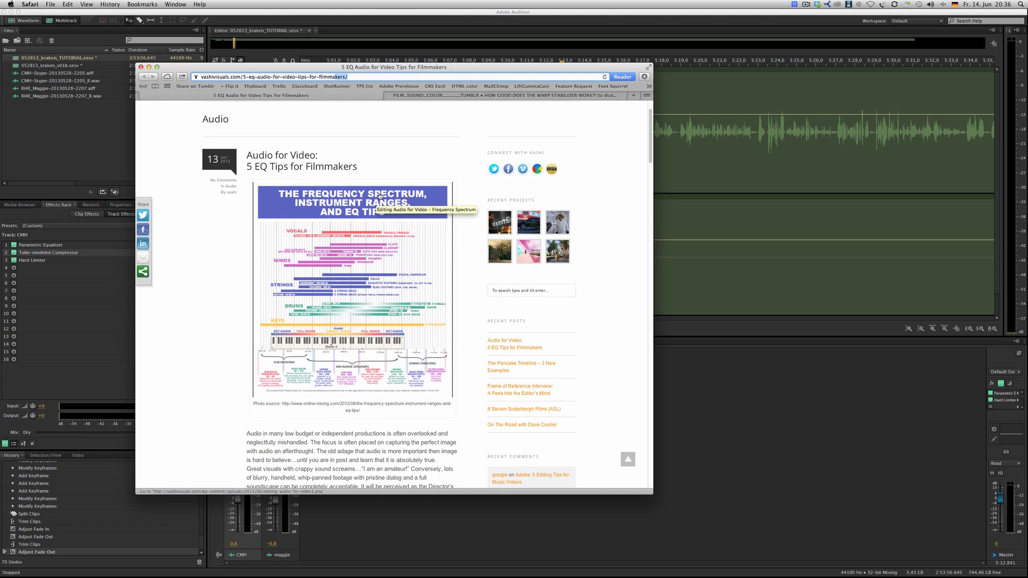
scroll(379, 196, down, 15)
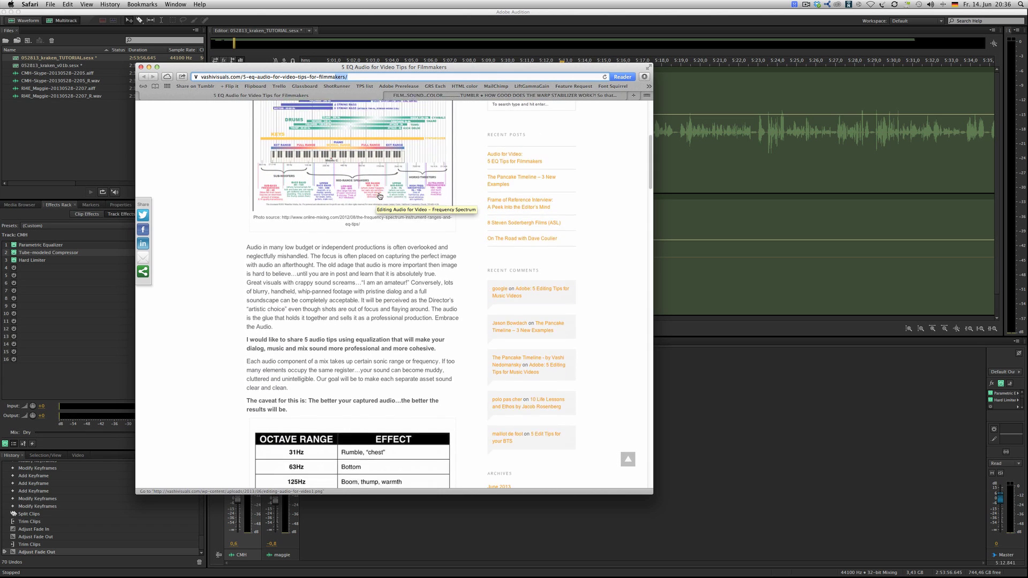
scroll(379, 194, down, 3)
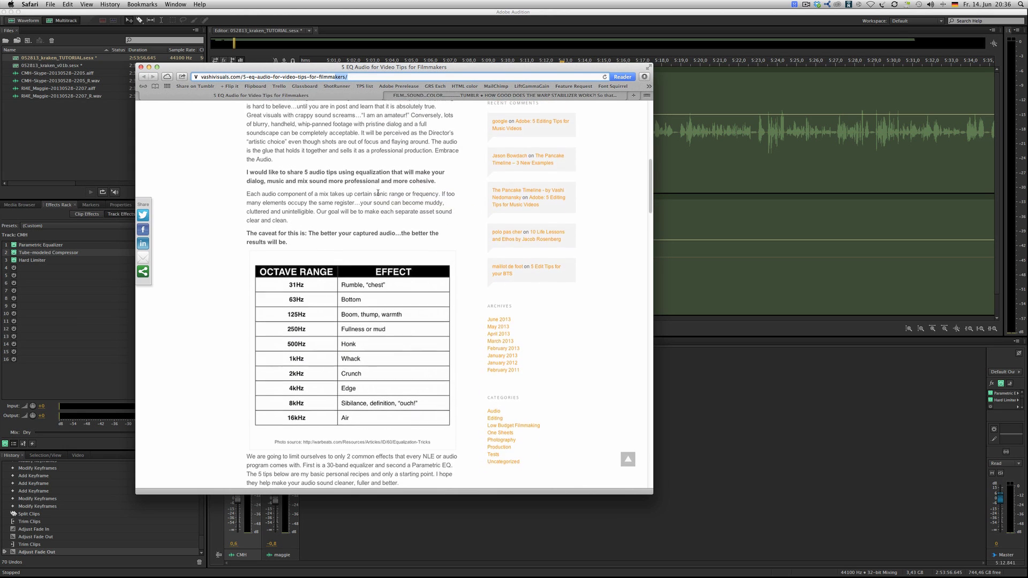
scroll(369, 192, left, 1)
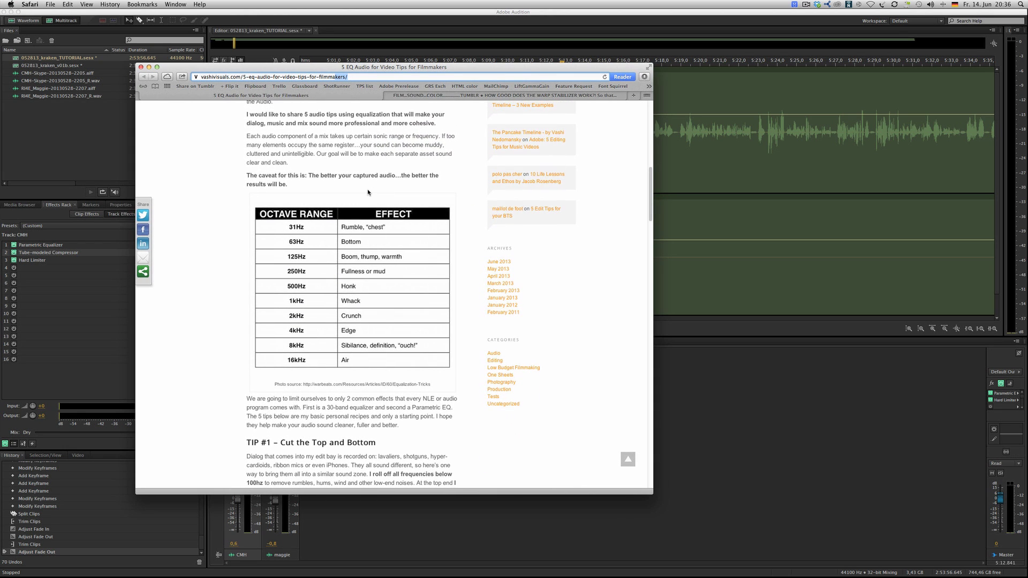
scroll(367, 192, down, 4)
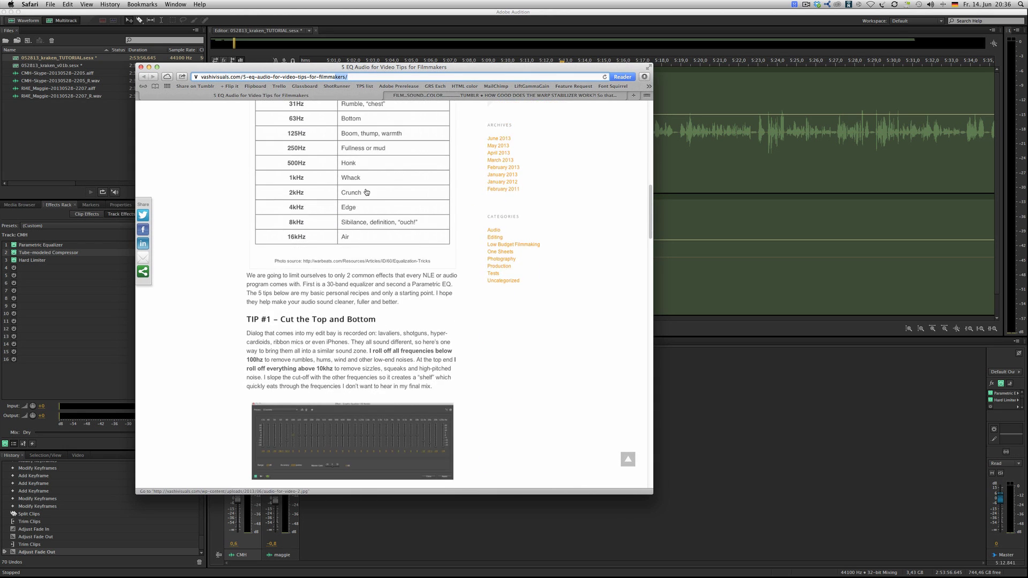
scroll(366, 192, up, 15)
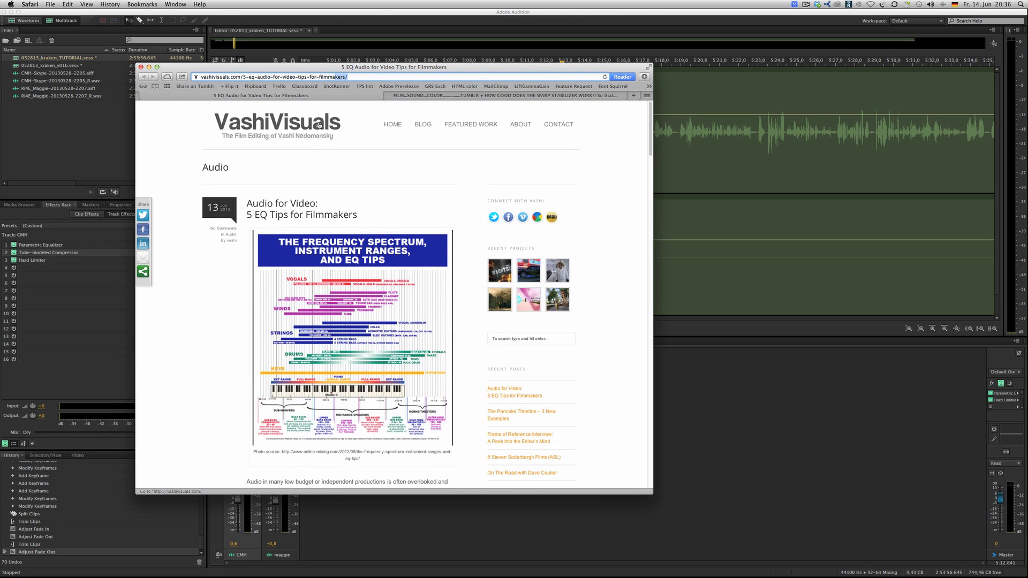
click(424, 153)
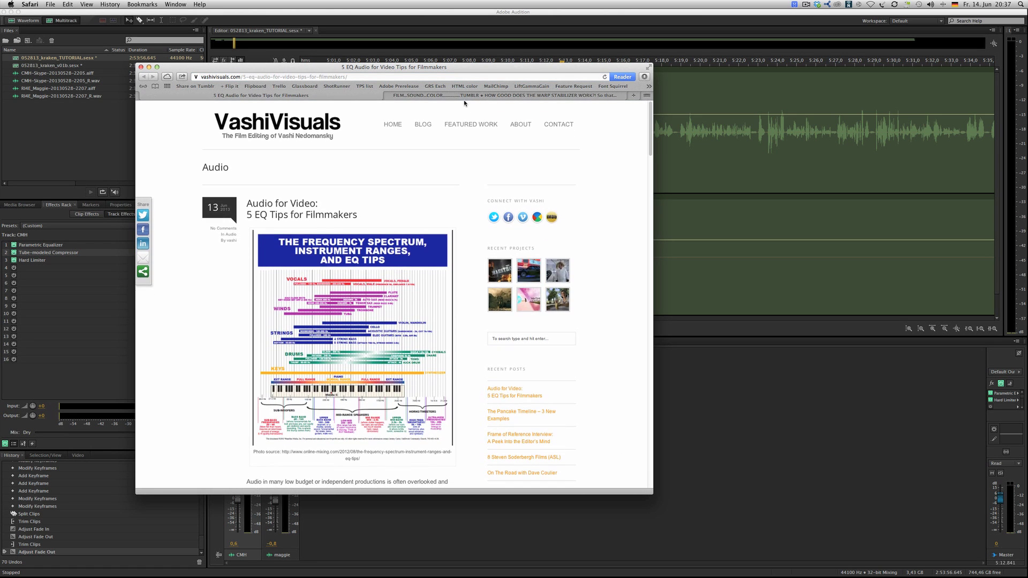
Glance at the FILM...SOUND...COLOR TUMBLR page, then return to the VashiVisuals EQ article.
click(465, 96)
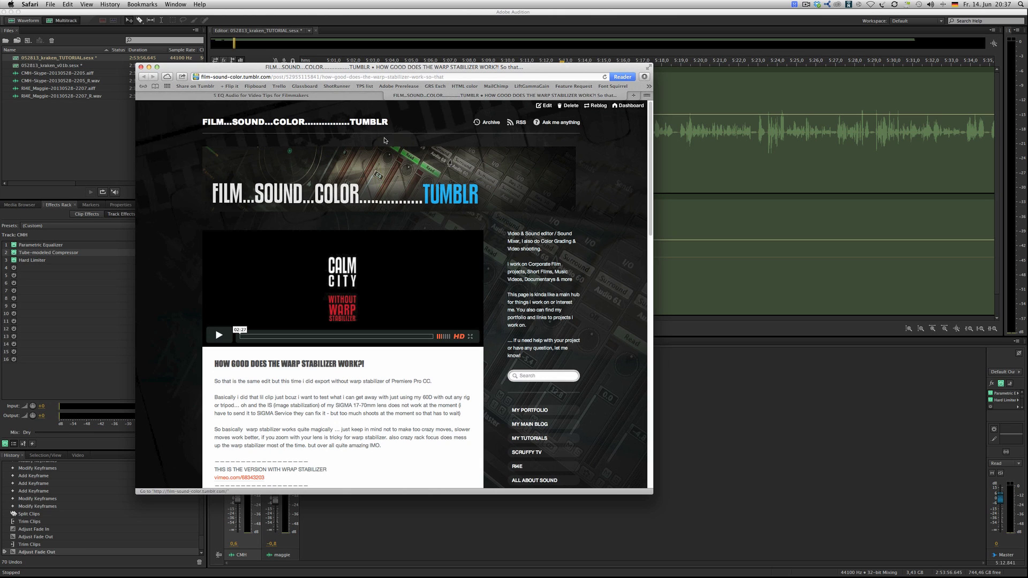
click(369, 96)
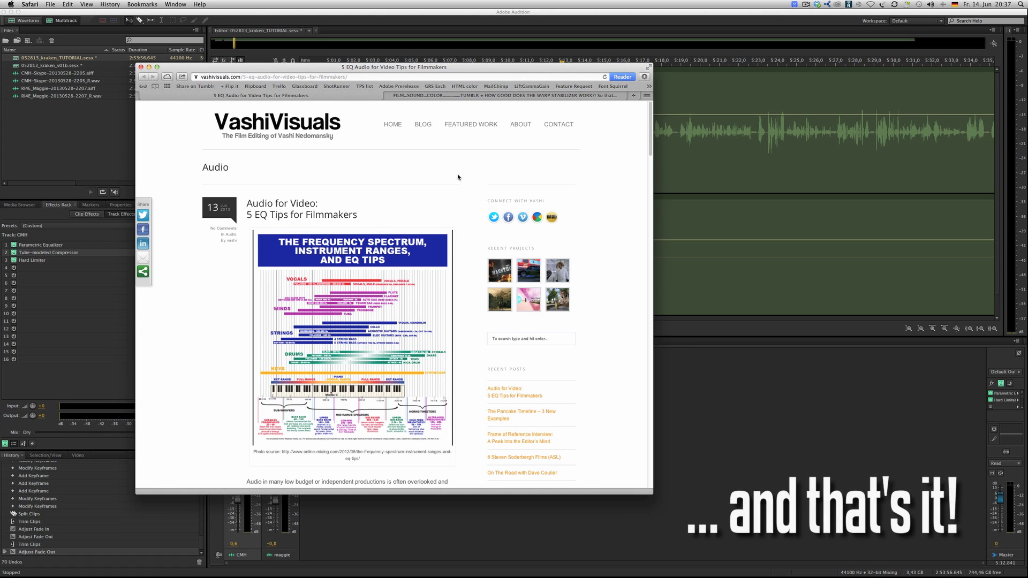
scroll(449, 187, down, 2)
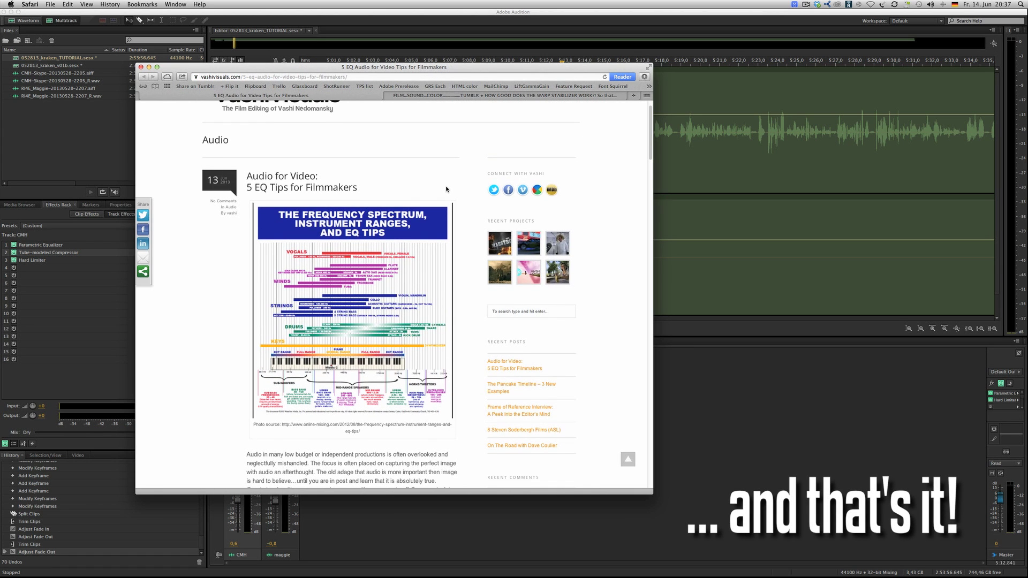